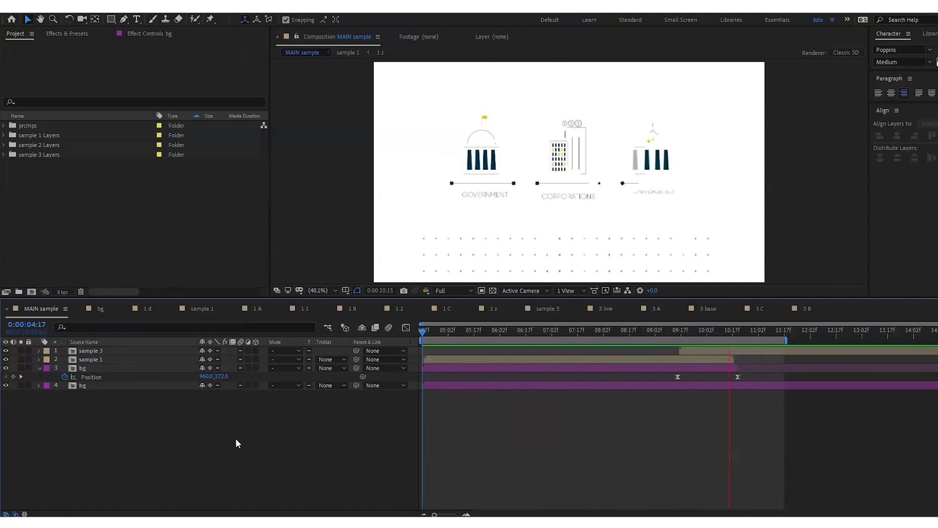
# Replay the main preview from around 9 seconds, then open the bg dot-grid precomp
pyautogui.click(662, 322)
pyautogui.press('space')
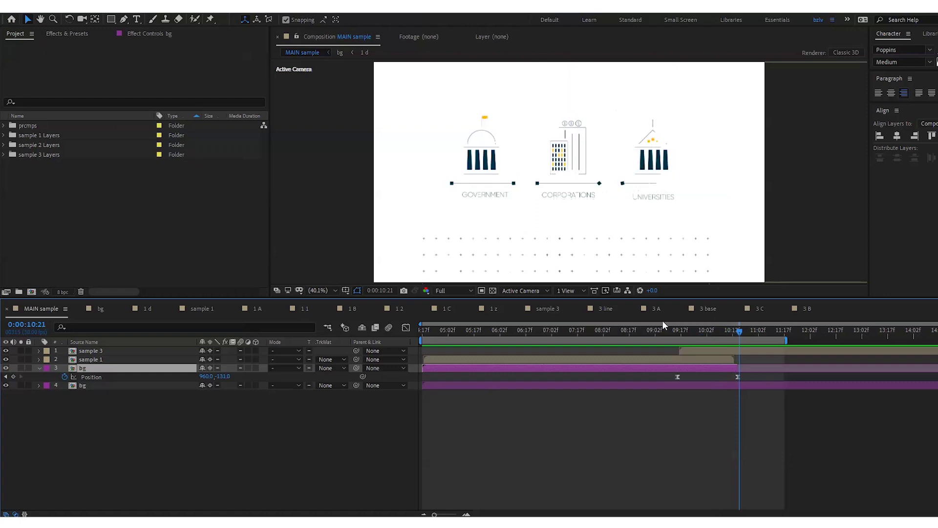
pyautogui.doubleClick(436, 370)
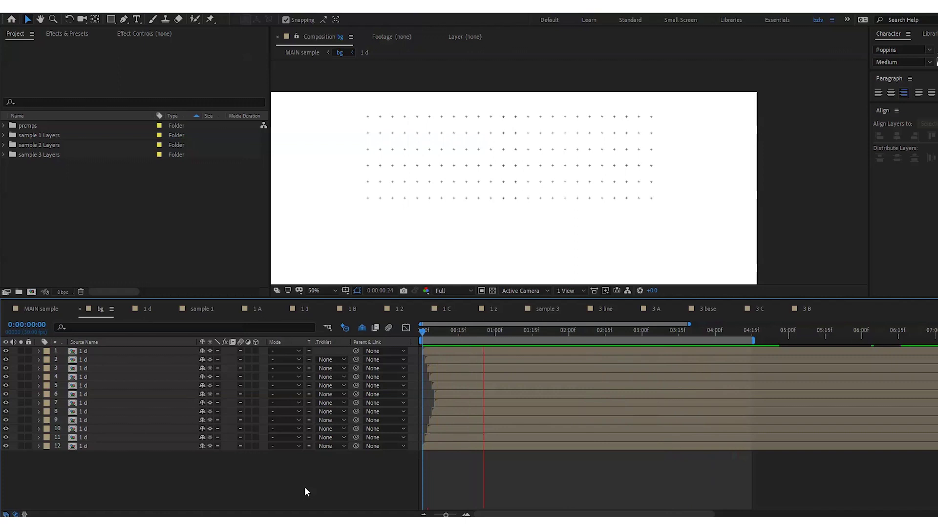
pyautogui.press('space')
# Reveal the staggered keyframes of all twelve dot-row layers and fit the comp at frame one
pyautogui.hotkey('ctrl', 'a')
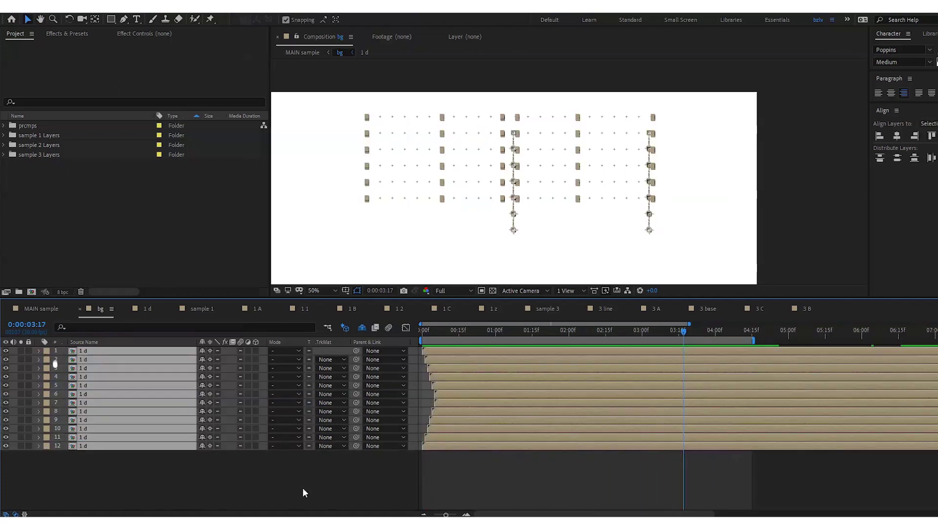
pyautogui.press('u')
pyautogui.moveTo(473, 296); pyautogui.dragTo(463, 324)
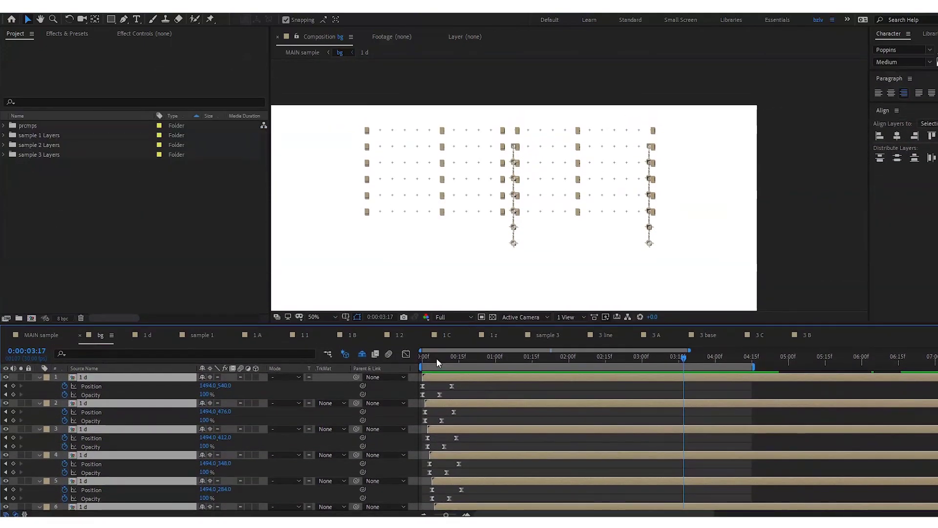
pyautogui.moveTo(436, 357); pyautogui.dragTo(420, 359)
pyautogui.hotkey('shift', '/')
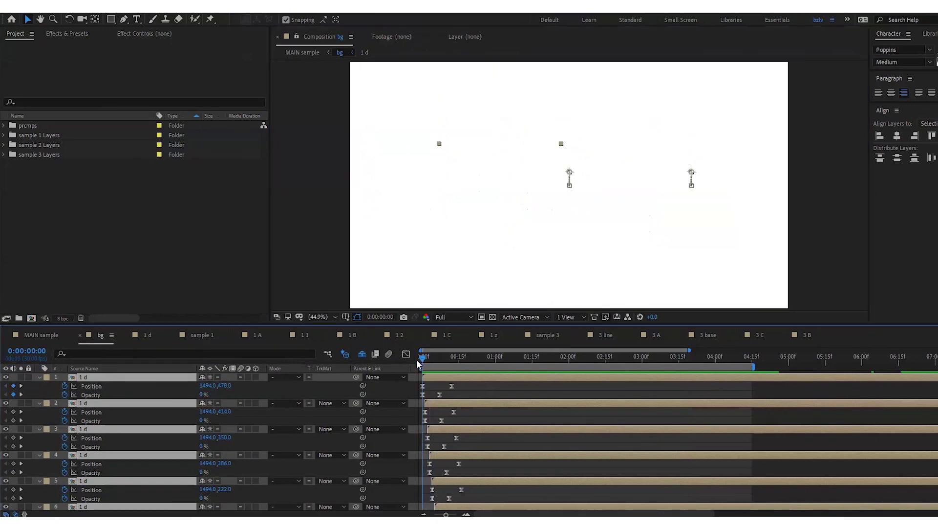
# Preview the dot-grid animation, then open the 1 d crosses precomp
pyautogui.click(462, 396)
pyautogui.press('space')
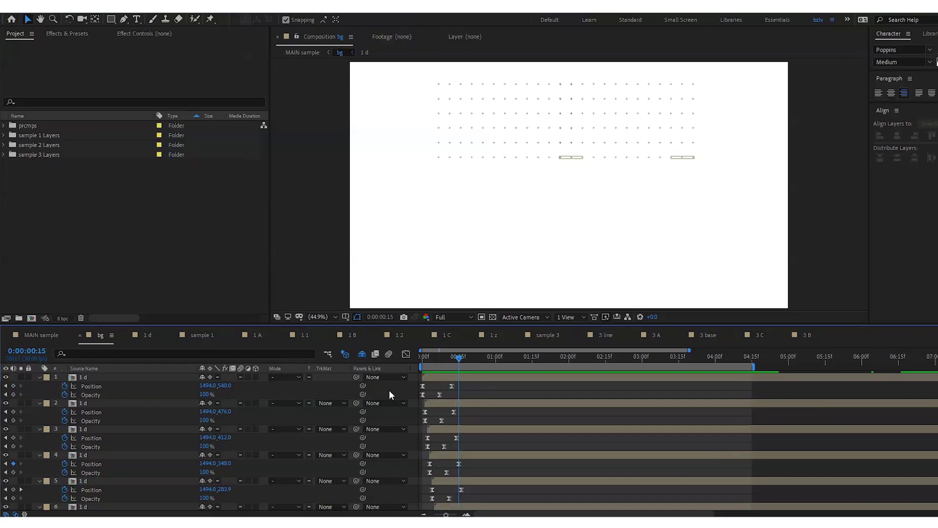
pyautogui.doubleClick(455, 377)
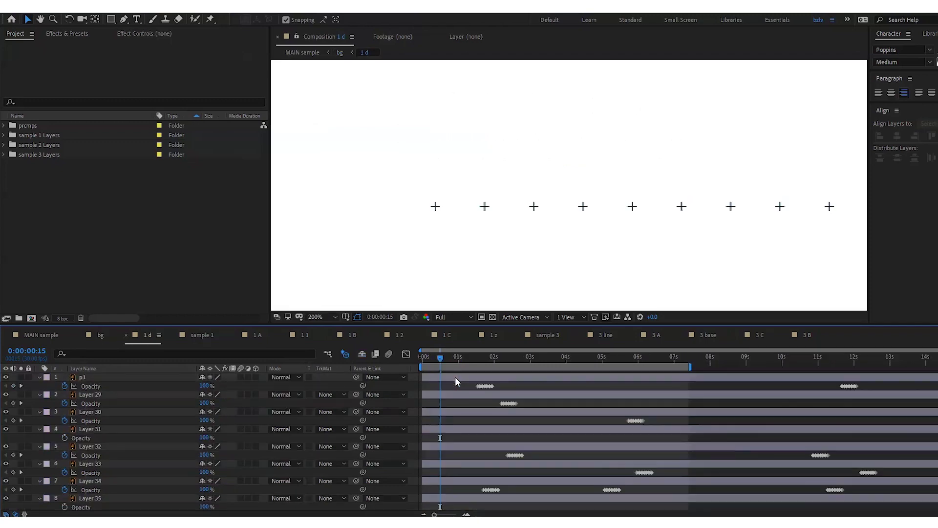
# Extend the work area to the full comp and reveal every cross layer's keyframes
pyautogui.moveTo(479, 325); pyautogui.dragTo(469, 147)
pyautogui.moveTo(694, 188); pyautogui.dragTo(937, 188)
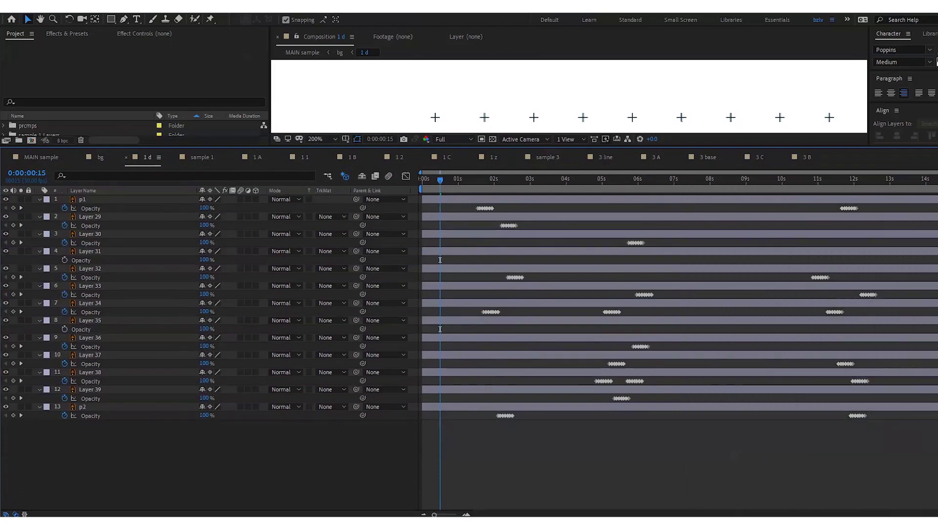
pyautogui.hotkey('ctrl', 'a')
pyautogui.press('u')
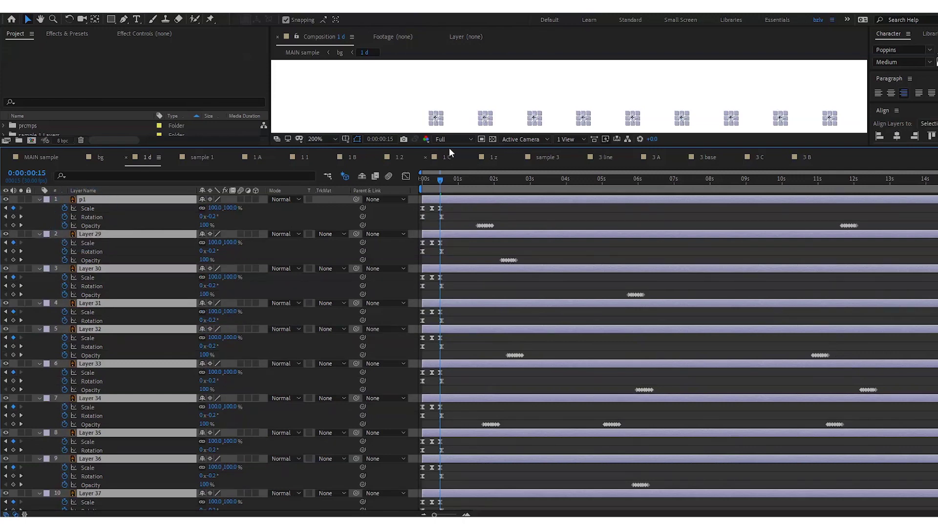
pyautogui.moveTo(453, 148); pyautogui.dragTo(438, 347)
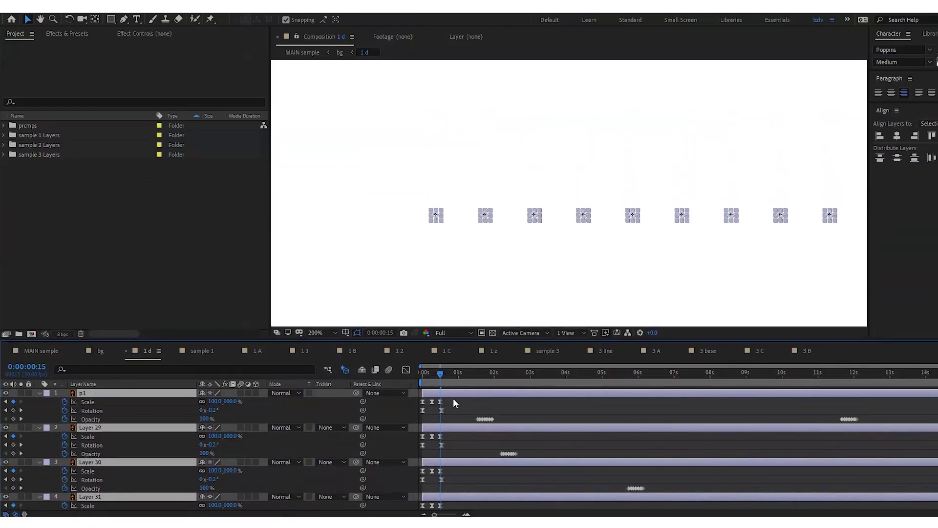
# Select the p1 layer and zoom the viewer in on the two crosses
pyautogui.click(453, 401)
pyautogui.click(452, 392)
pyautogui.press('h')
pyautogui.moveTo(613, 311)
pyautogui.mouseDown()
pyautogui.moveTo(576, 272)
pyautogui.moveTo(352, 299)
pyautogui.mouseUp()
pyautogui.moveTo(676, 248); pyautogui.dragTo(546, 243)
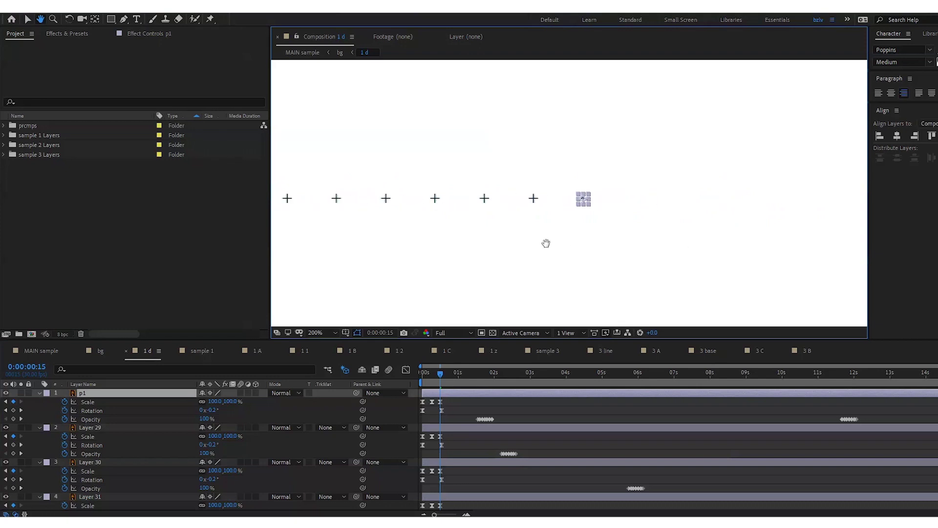
pyautogui.press('z')
pyautogui.click(480, 216)
pyautogui.click(585, 201)
pyautogui.press('h')
pyautogui.moveTo(582, 197); pyautogui.dragTo(570, 219)
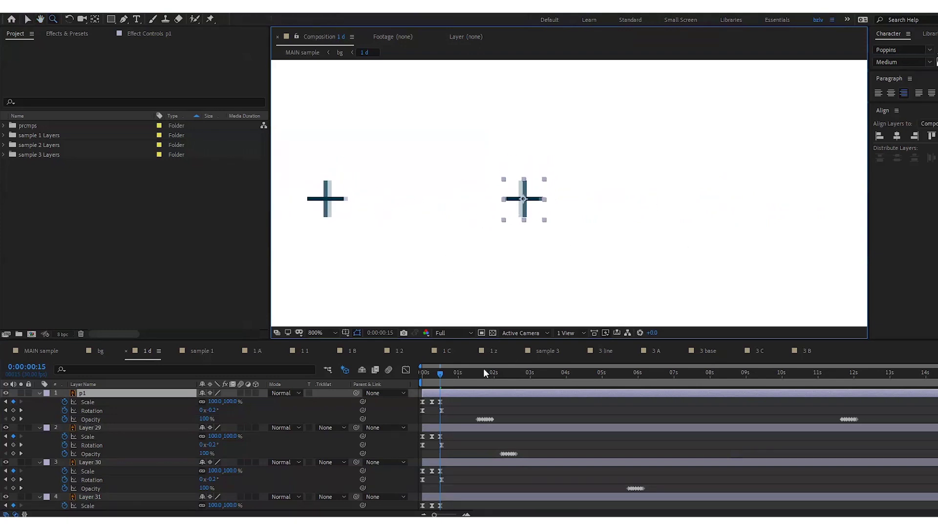
# Preview the crosses popping in from the first frame, then park just past one second
pyautogui.moveTo(936, 367); pyautogui.dragTo(591, 366)
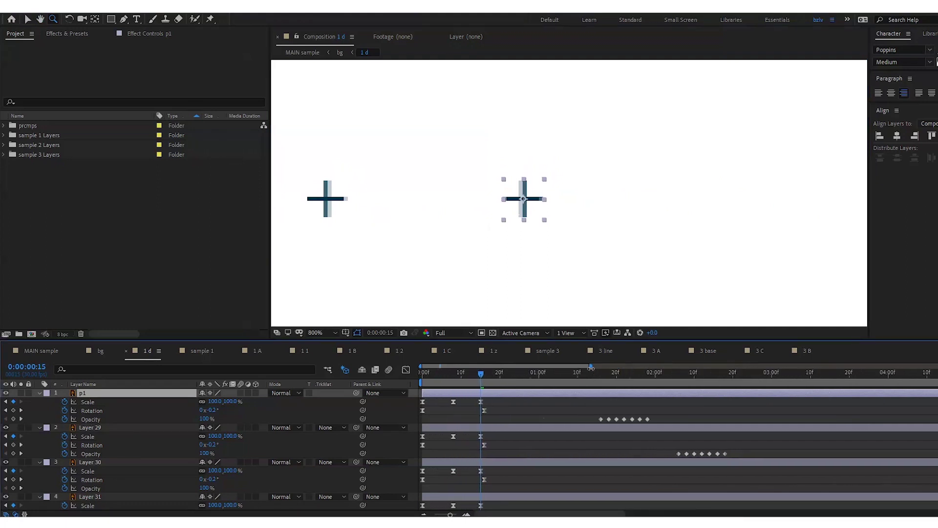
pyautogui.click(421, 377)
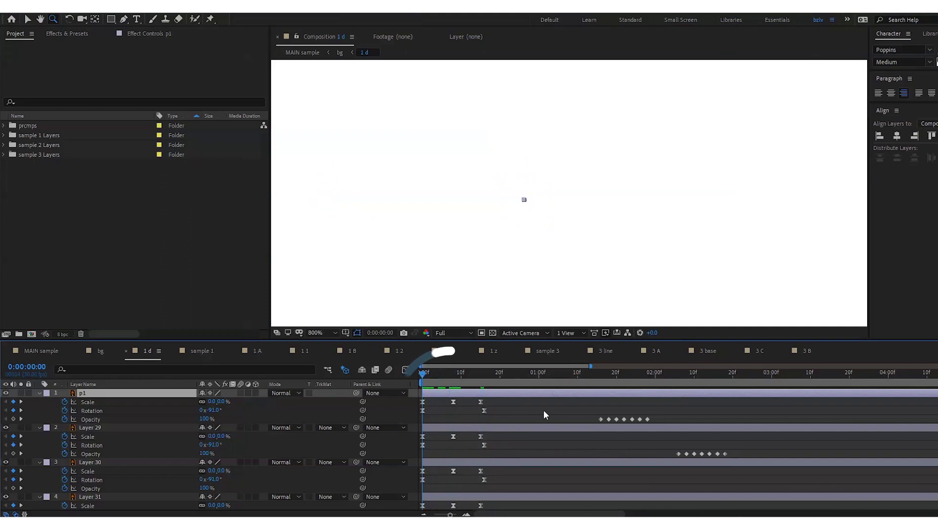
pyautogui.press('space')
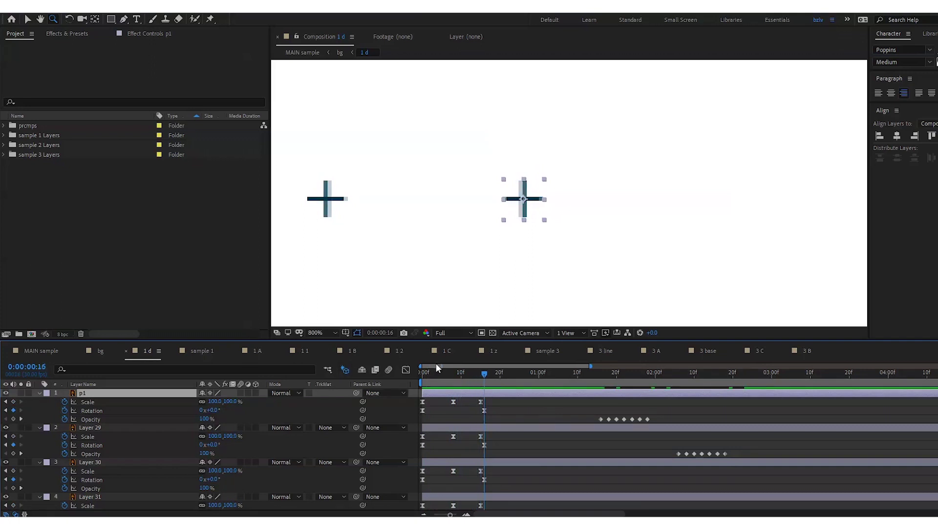
pyautogui.press('space')
pyautogui.press('space')
pyautogui.click(581, 373)
# Return up to the bg composition and enlarge the viewer
pyautogui.moveTo(581, 341); pyautogui.dragTo(928, 153)
pyautogui.hotkey('shift', 'Escape')
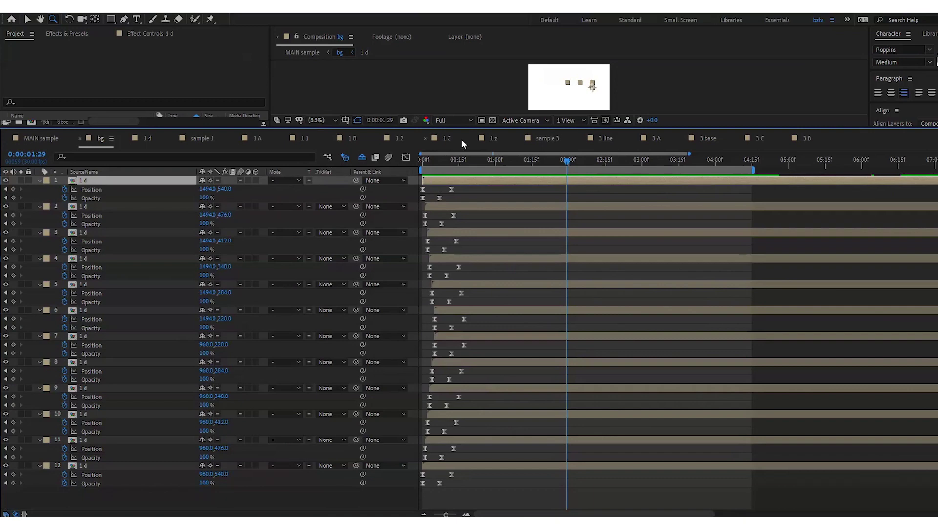
pyautogui.moveTo(463, 128); pyautogui.dragTo(462, 326)
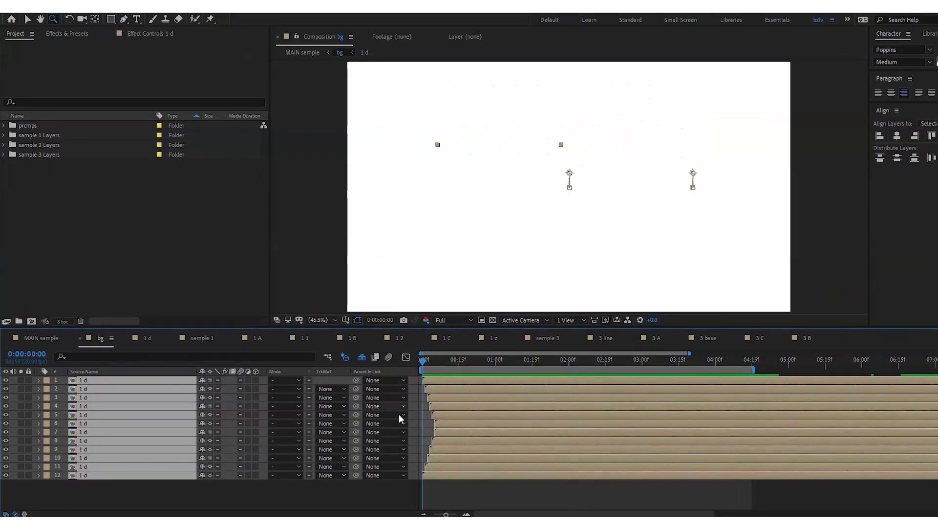
pyautogui.click(392, 490)
# Select dot-grid rows 1 through 6 to compare their keyframes
pyautogui.click(441, 379)
pyautogui.click(441, 398)
pyautogui.click(441, 406)
pyautogui.click(439, 415)
pyautogui.click(439, 423)
pyautogui.keyDown('shift'); pyautogui.click(170, 380); pyautogui.keyUp('shift')
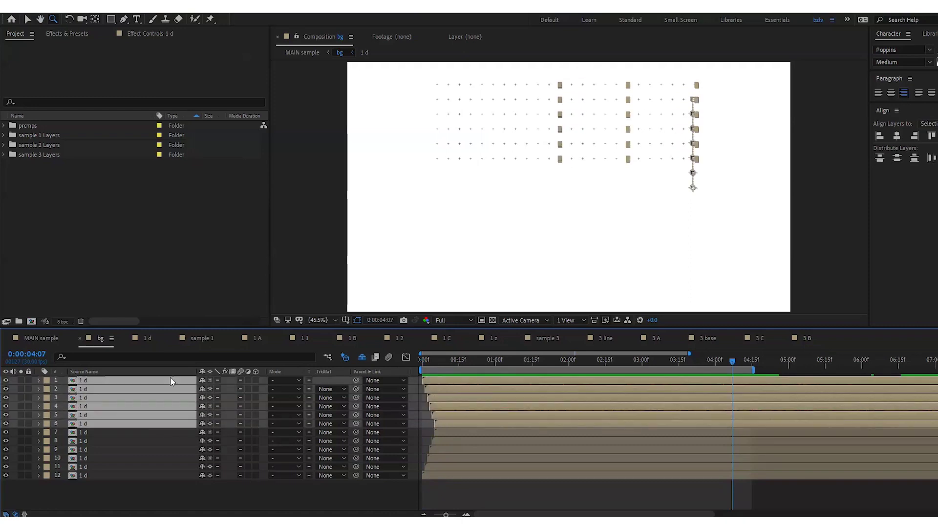
# Select rows 7 through 12, then deselect all layers
pyautogui.click(444, 433)
pyautogui.click(442, 440)
pyautogui.click(441, 449)
pyautogui.click(440, 458)
pyautogui.click(437, 466)
pyautogui.click(435, 475)
pyautogui.keyDown('shift'); pyautogui.click(435, 432); pyautogui.keyUp('shift')
pyautogui.click(403, 494)
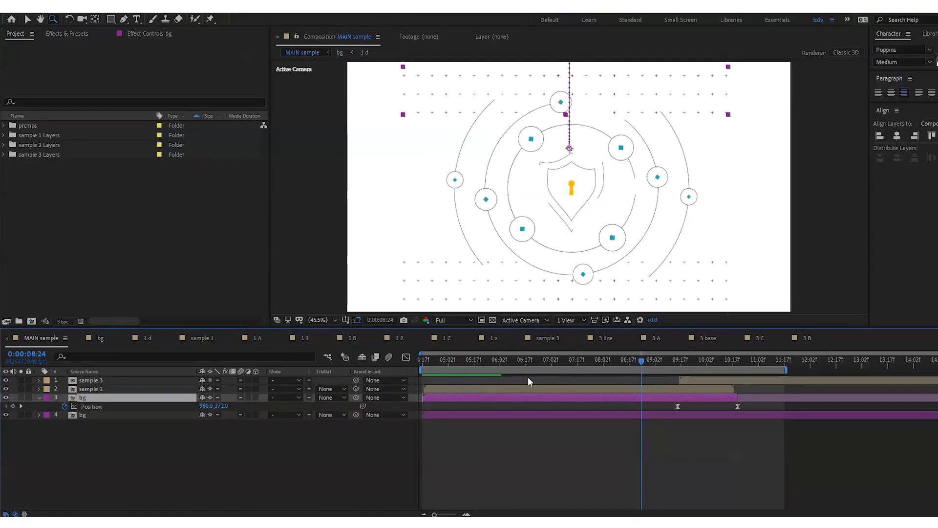
# Open sample 1, show the full timeline, and preview the shield-and-orbit build-in from frame one
pyautogui.doubleClick(115, 388)
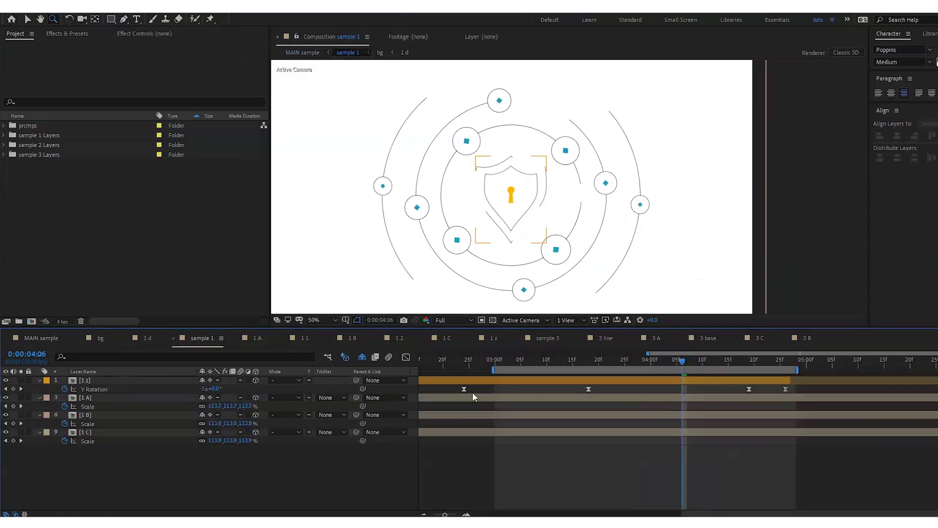
pyautogui.moveTo(649, 353); pyautogui.dragTo(421, 352)
pyautogui.click(427, 364)
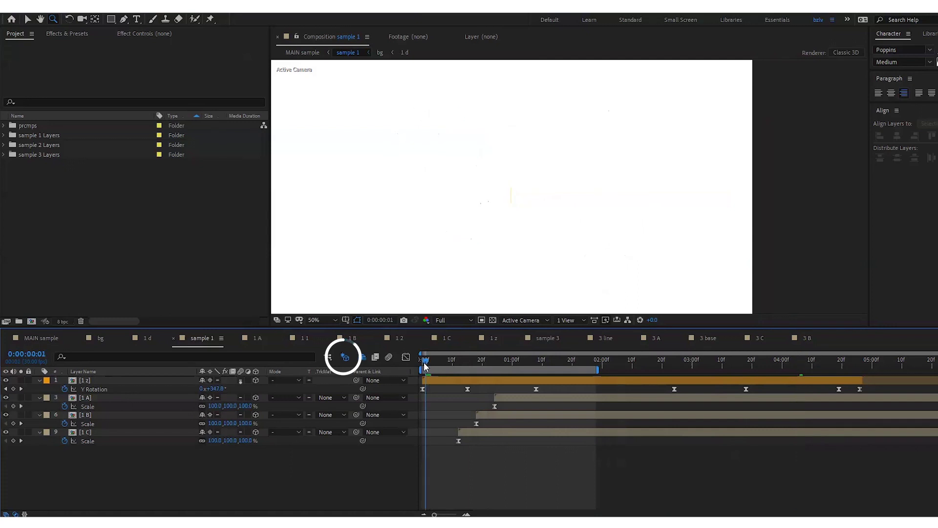
pyautogui.press('space')
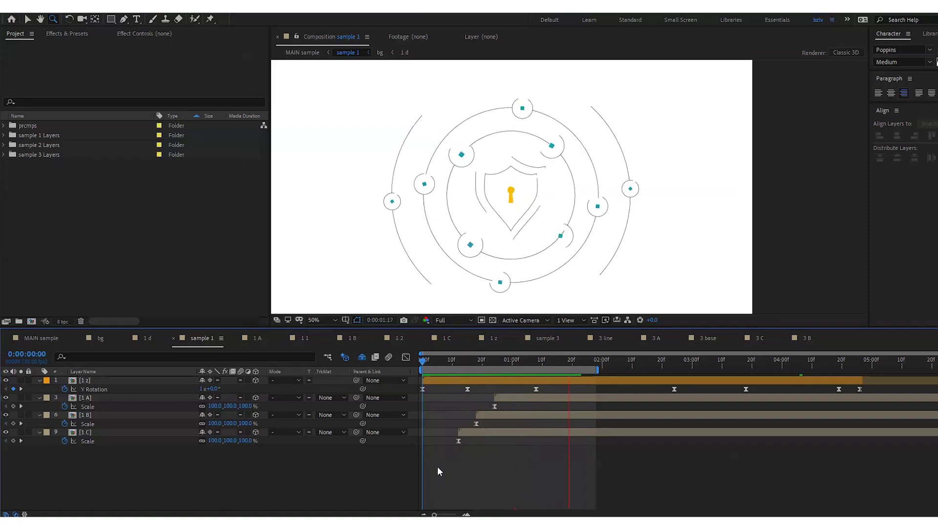
pyautogui.press('space')
pyautogui.press('space')
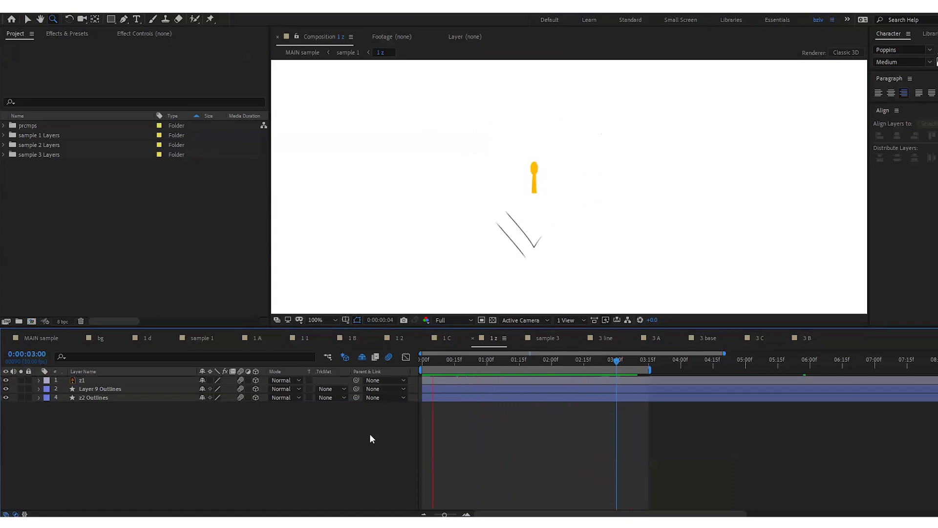
# Reveal the keyframes of the three 1 z layers and preview the shield outline from the start
pyautogui.press('space')
pyautogui.moveTo(134, 405); pyautogui.dragTo(110, 383)
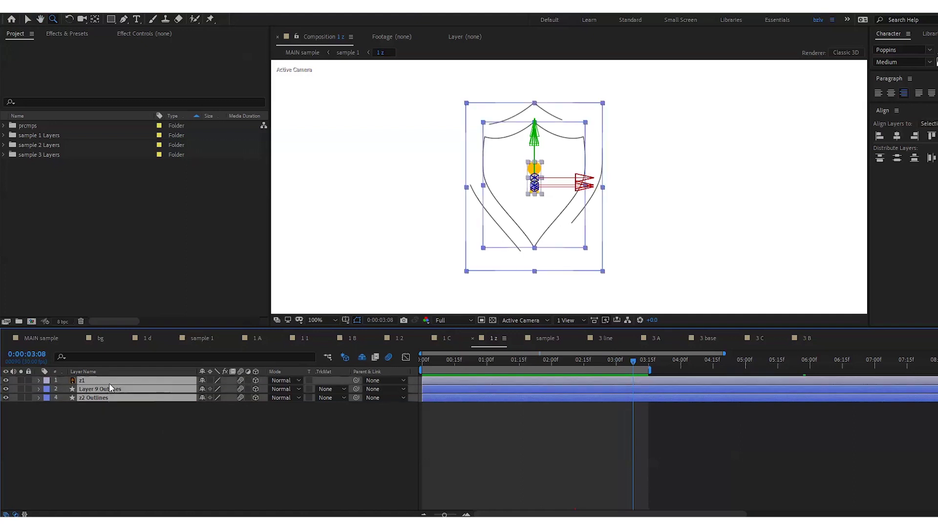
pyautogui.press('u')
pyautogui.click(147, 481)
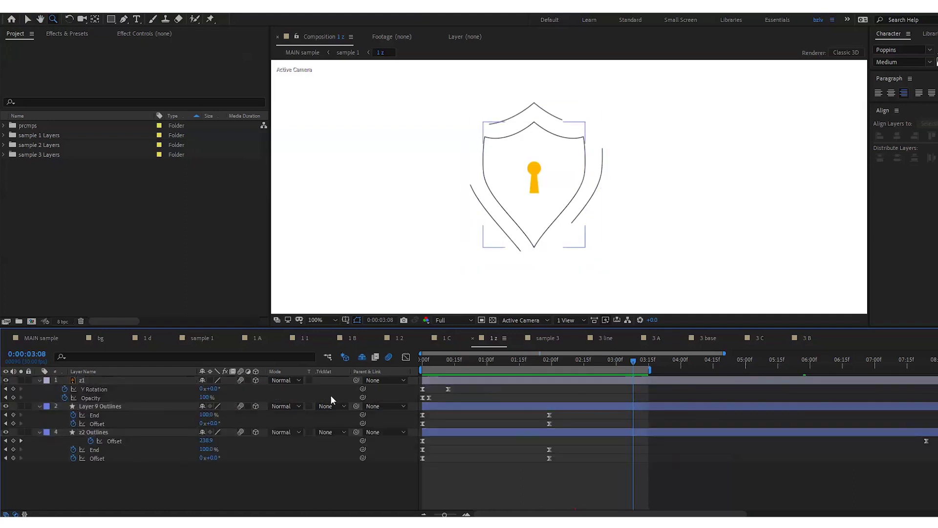
pyautogui.click(414, 362)
pyautogui.press('space')
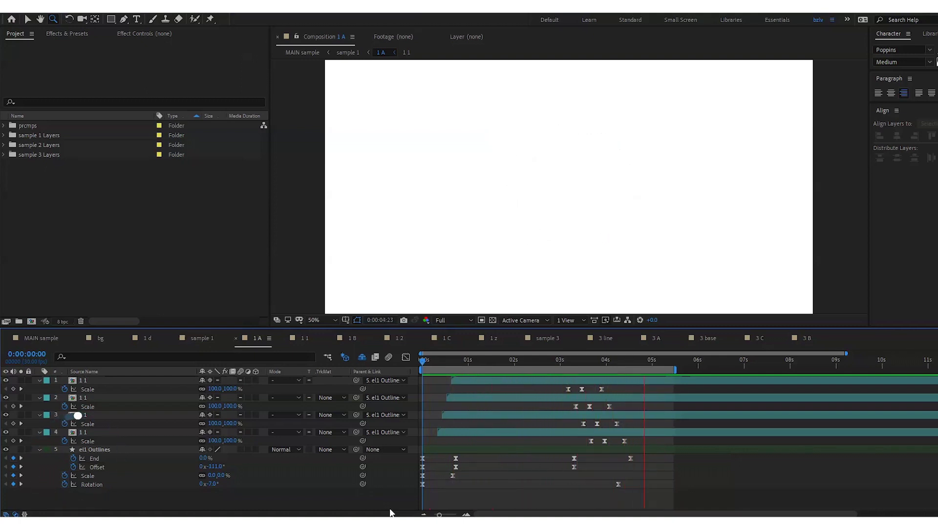
# Restart the 1 A preview from 0:00:00:00 to watch the circle draw on
pyautogui.press('space')
pyautogui.moveTo(427, 360); pyautogui.dragTo(417, 359)
pyautogui.press('space')
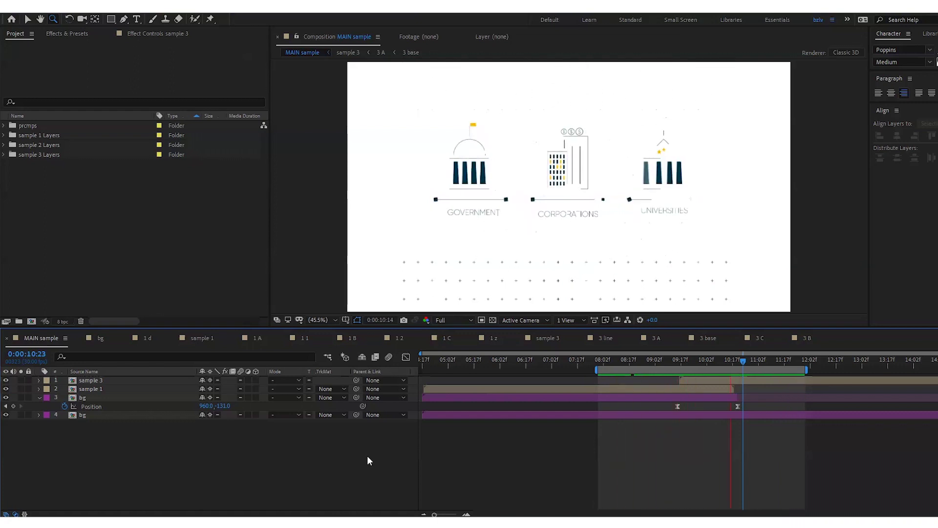
# Stop MAIN sample and step frame by frame until the Government, Corporations and Universities icons complete
pyautogui.press('space')
pyautogui.press('pagedown')
pyautogui.press('pagedown')
pyautogui.press('pagedown')
pyautogui.press('pagedown')
pyautogui.press('pagedown')
pyautogui.press('pagedown')
pyautogui.press('pagedown')
pyautogui.press('pagedown')
pyautogui.press('pagedown')
pyautogui.press('pagedown')
pyautogui.press('pagedown')
pyautogui.press('pagedown')
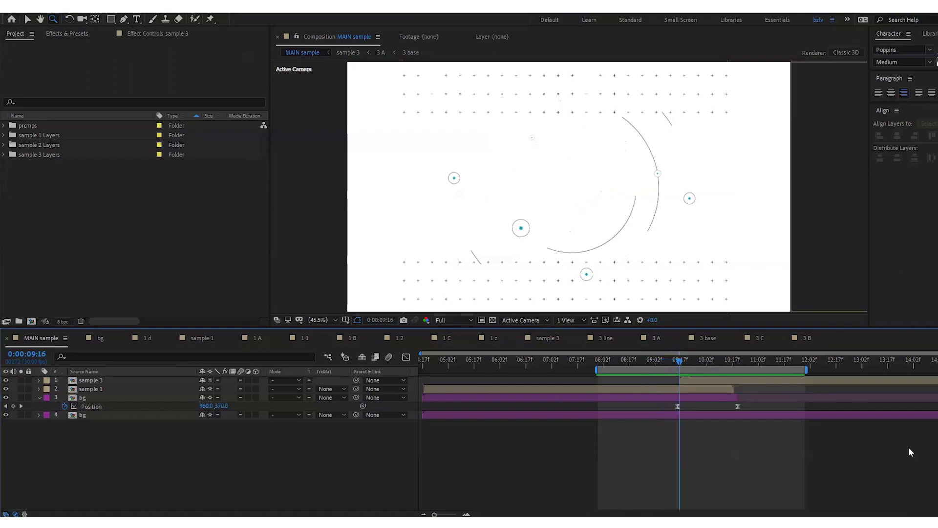
pyautogui.press('pagedown')
pyautogui.press('pagedown')
pyautogui.press('pagedown')
pyautogui.press('pagedown')
pyautogui.press('pagedown')
pyautogui.press('pagedown')
pyautogui.press('pagedown')
pyautogui.press('pagedown')
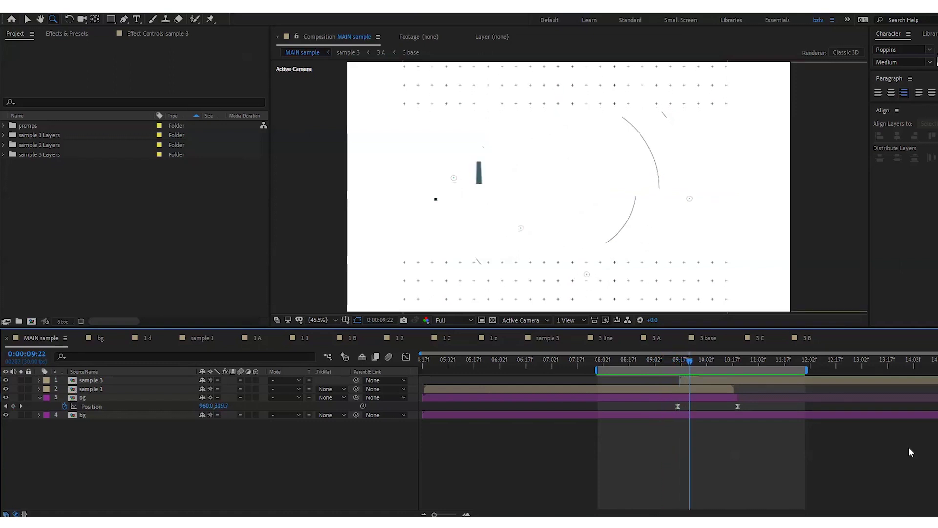
pyautogui.press('pagedown')
pyautogui.press('pagedown')
pyautogui.press('pagedown')
pyautogui.press('pagedown')
pyautogui.press('pagedown')
pyautogui.press('pagedown')
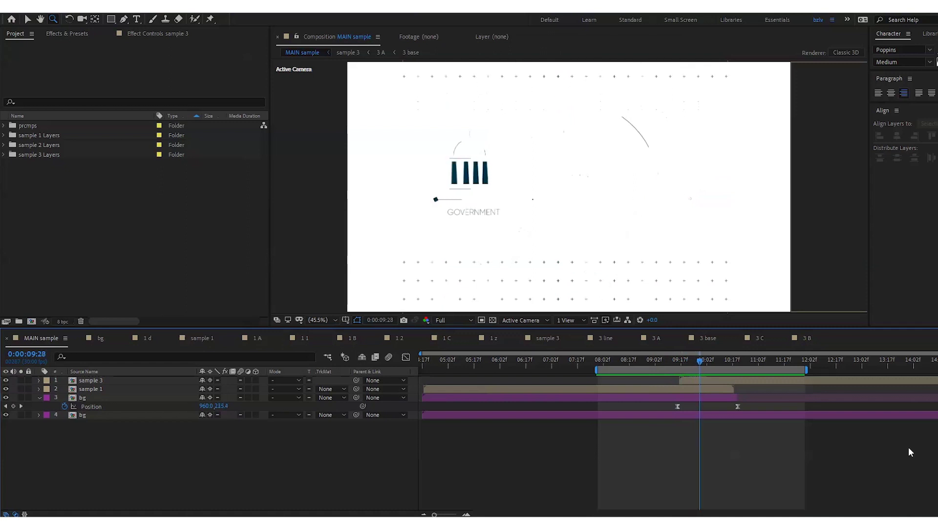
pyautogui.press('pagedown')
pyautogui.press('pagedown')
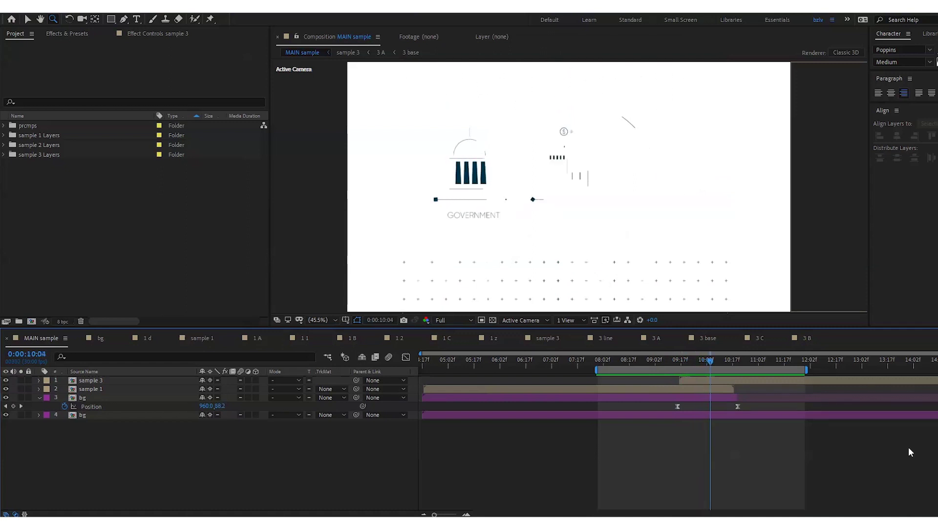
pyautogui.press('pagedown')
pyautogui.press('pagedown')
pyautogui.press('pagedown')
pyautogui.press('pagedown')
pyautogui.press('pagedown')
pyautogui.press('pagedown')
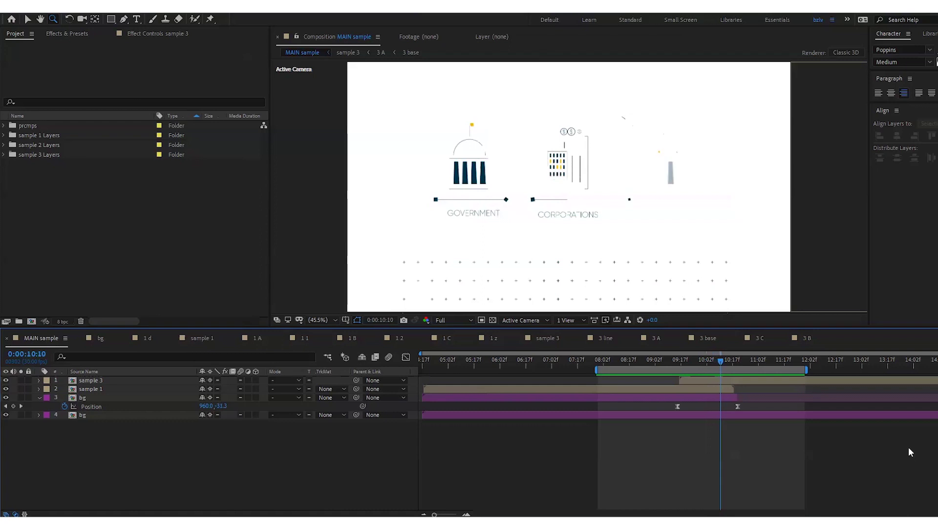
pyautogui.press('pagedown')
pyautogui.press('pagedown')
pyautogui.press('pagedown')
pyautogui.press('pagedown')
pyautogui.press('pagedown')
pyautogui.press('pagedown')
pyautogui.press('pagedown')
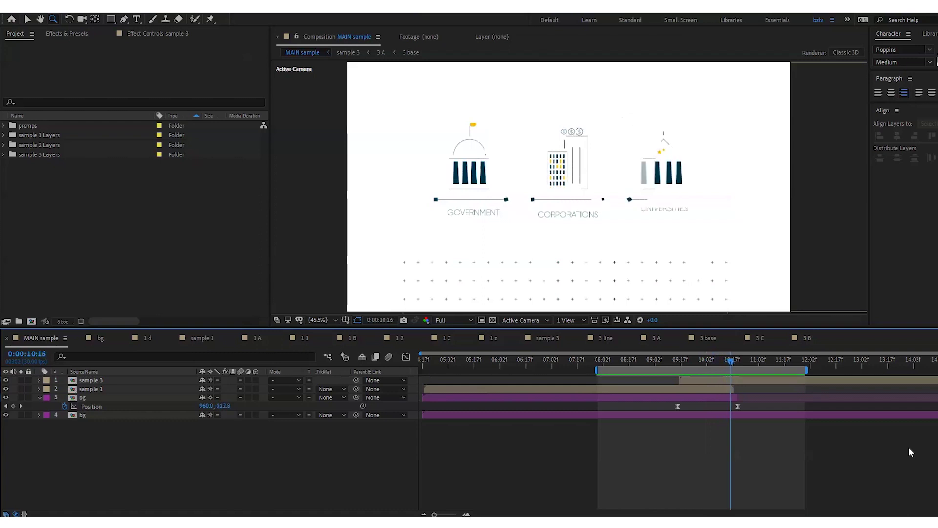
pyautogui.press('pagedown')
pyautogui.press('pagedown')
pyautogui.press('pagedown')
pyautogui.press('pagedown')
pyautogui.press('pagedown')
pyautogui.press('pagedown')
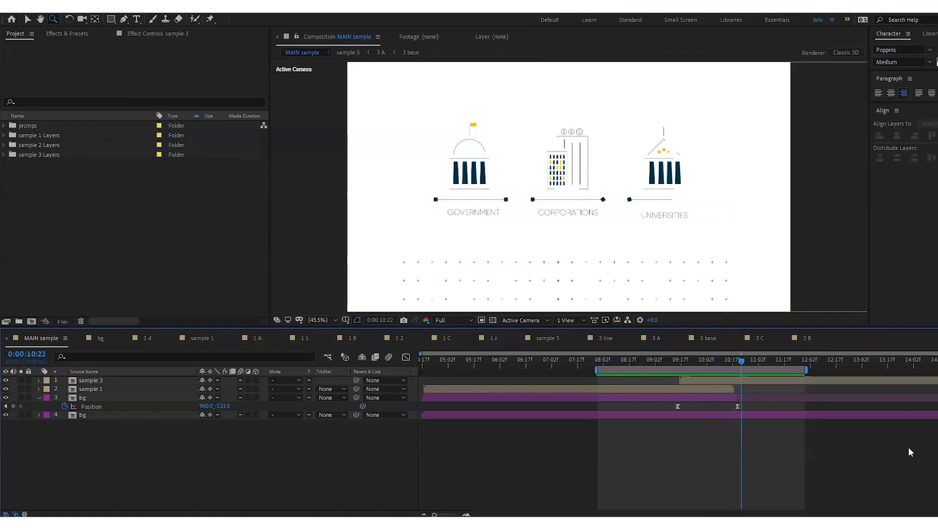
pyautogui.press('pagedown')
pyautogui.press('pagedown')
pyautogui.press('pagedown')
pyautogui.press('pagedown')
pyautogui.press('pagedown')
pyautogui.press('pagedown')
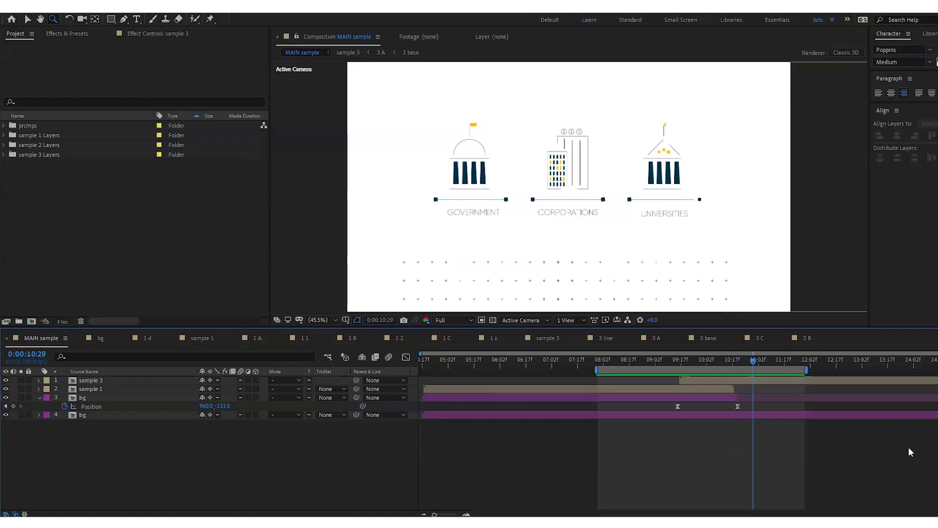
pyautogui.press('pagedown')
pyautogui.press('pagedown')
pyautogui.press('pagedown')
pyautogui.press('pagedown')
pyautogui.press('pagedown')
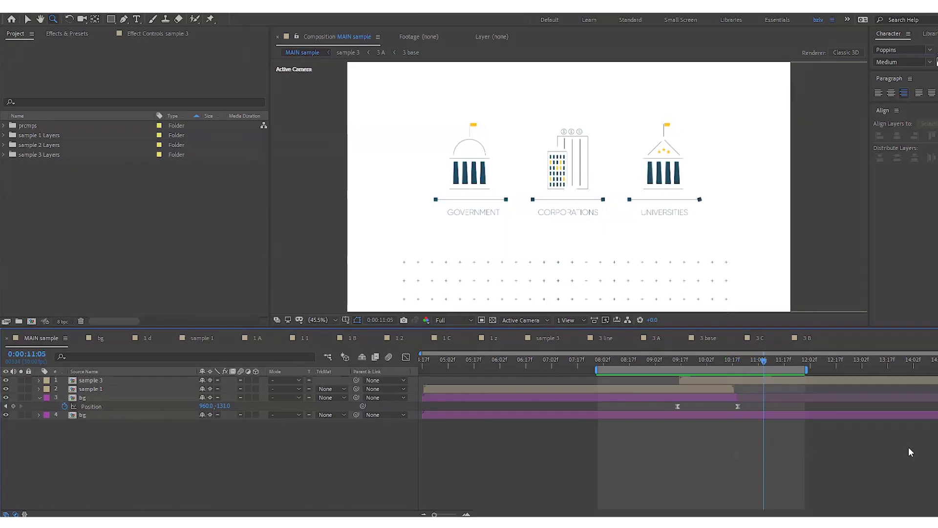
# Open sample 3 and toggle visibility of its three building icon layers
pyautogui.doubleClick(91, 380)
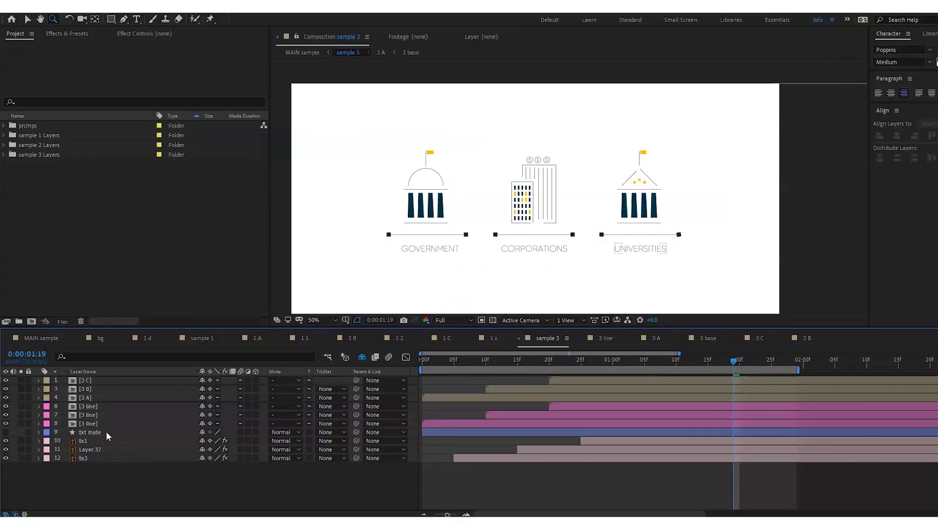
pyautogui.click(83, 397)
pyautogui.keyDown('shift'); pyautogui.click(85, 381); pyautogui.keyUp('shift')
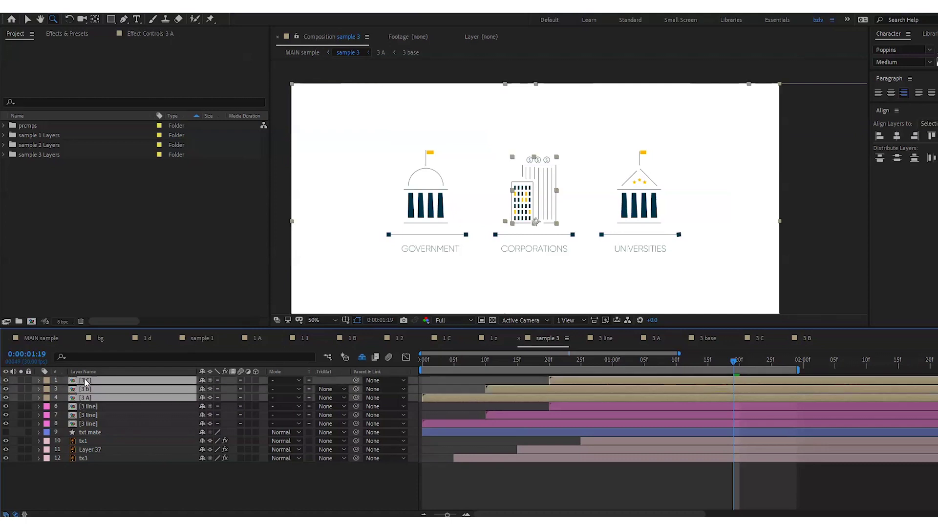
pyautogui.click(6, 398)
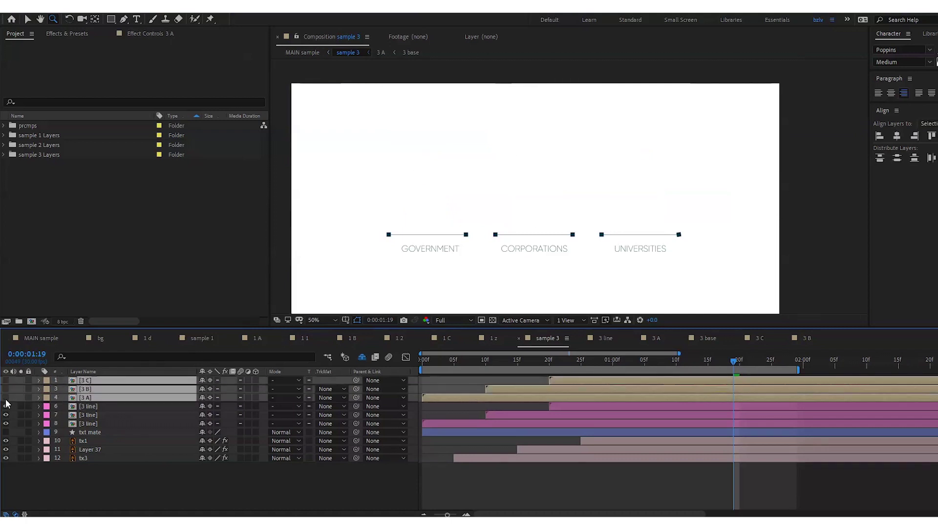
pyautogui.click(6, 398)
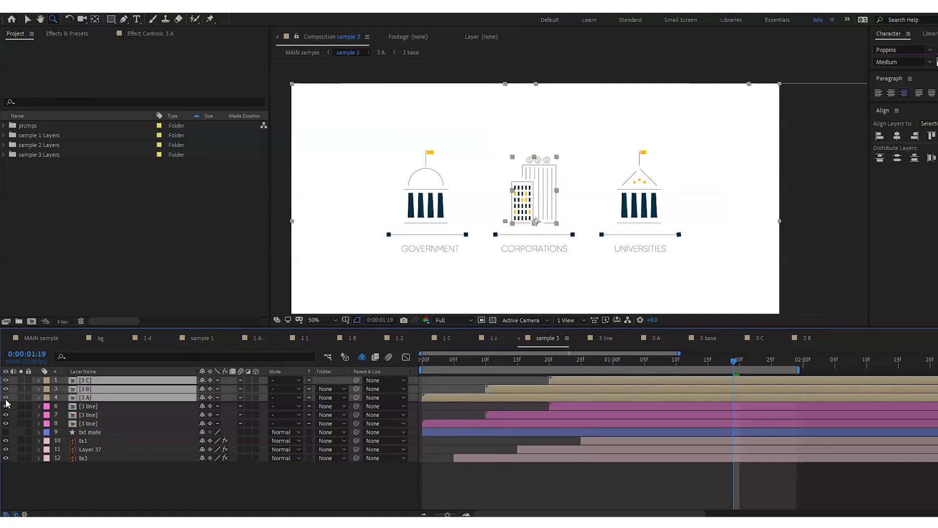
# Toggle the three 3 line layers and the txt mate matte layer to inspect them
pyautogui.click(88, 406)
pyautogui.keyDown('shift'); pyautogui.click(91, 424); pyautogui.keyUp('shift')
pyautogui.moveTo(6, 424); pyautogui.dragTo(6, 406)
pyautogui.hotkey('ctrl', 'z')
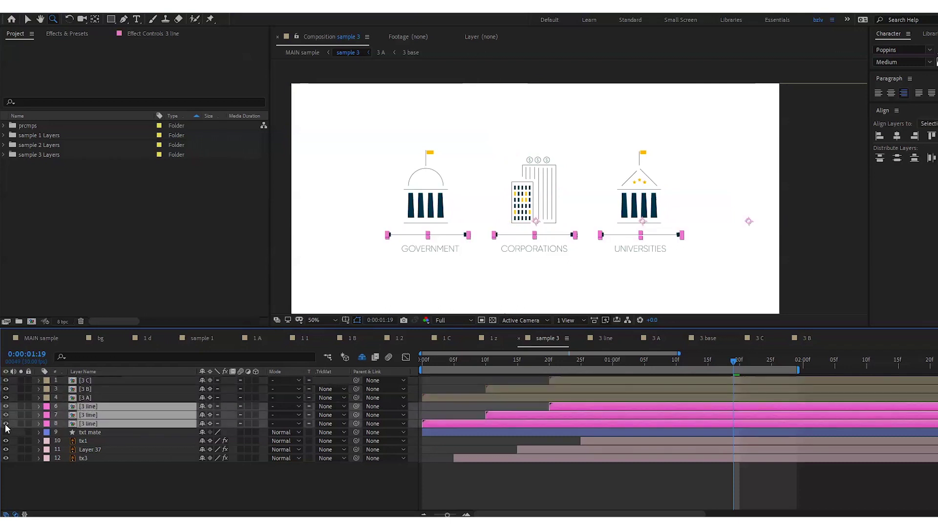
pyautogui.click(89, 431)
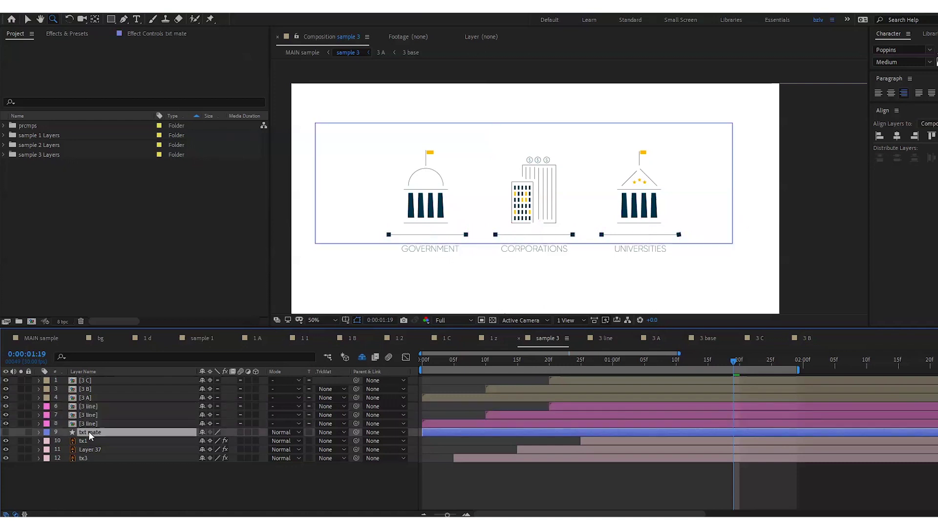
pyautogui.click(7, 432)
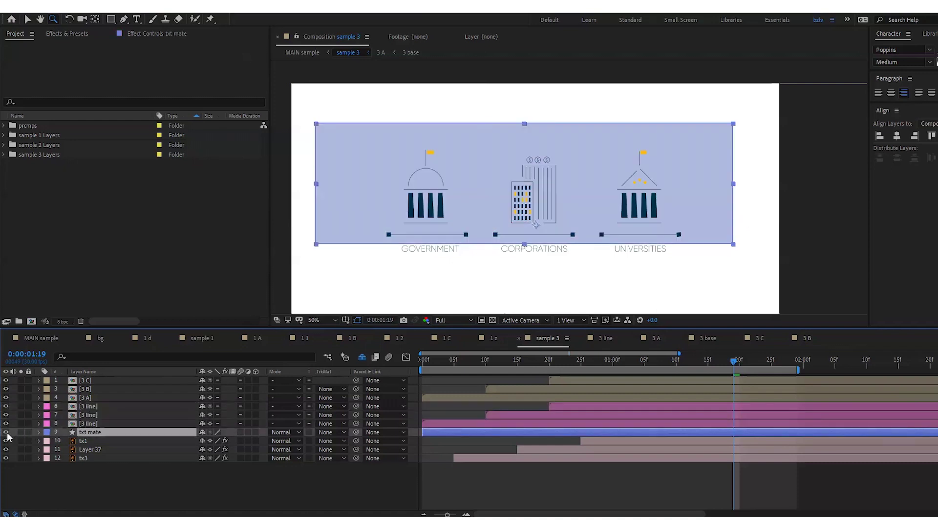
pyautogui.click(6, 432)
# Select the tx1 to tx3 label layers and toggle their visibility
pyautogui.click(78, 441)
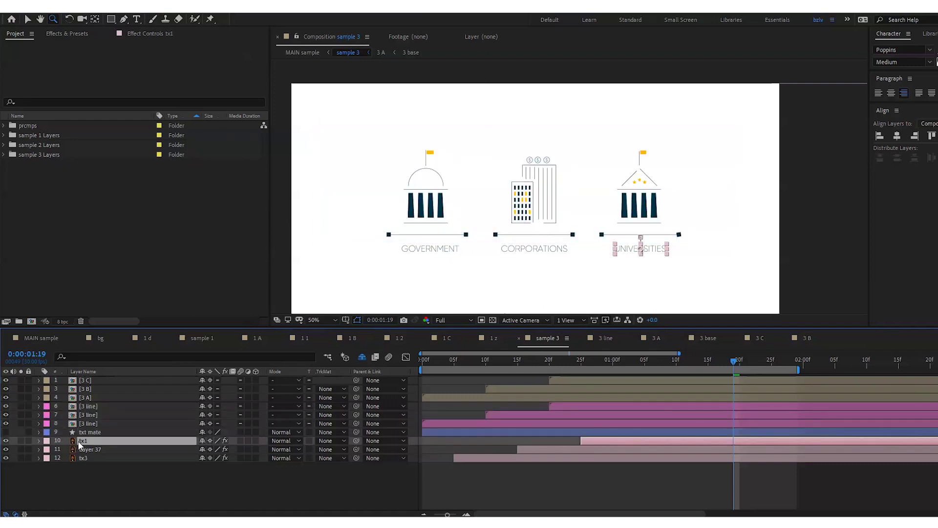
pyautogui.keyDown('shift'); pyautogui.click(84, 458); pyautogui.keyUp('shift')
pyautogui.click(6, 457)
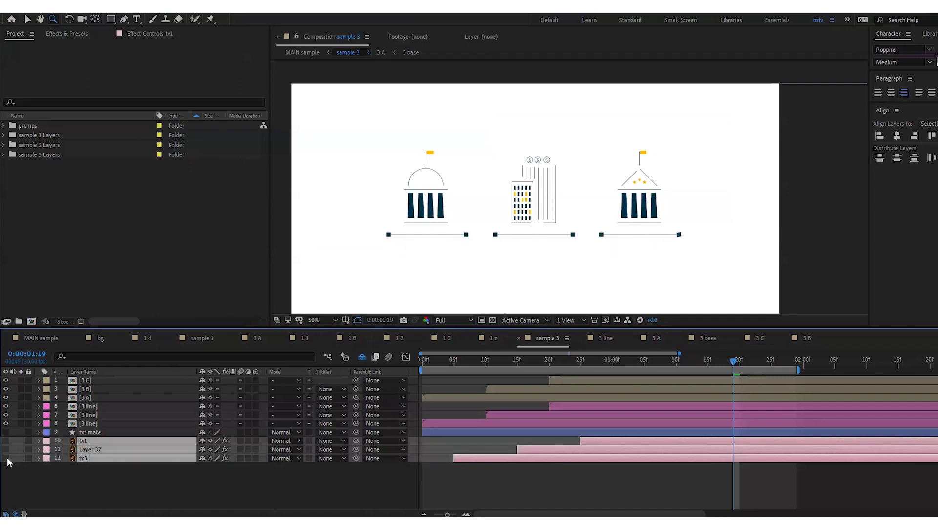
pyautogui.click(5, 458)
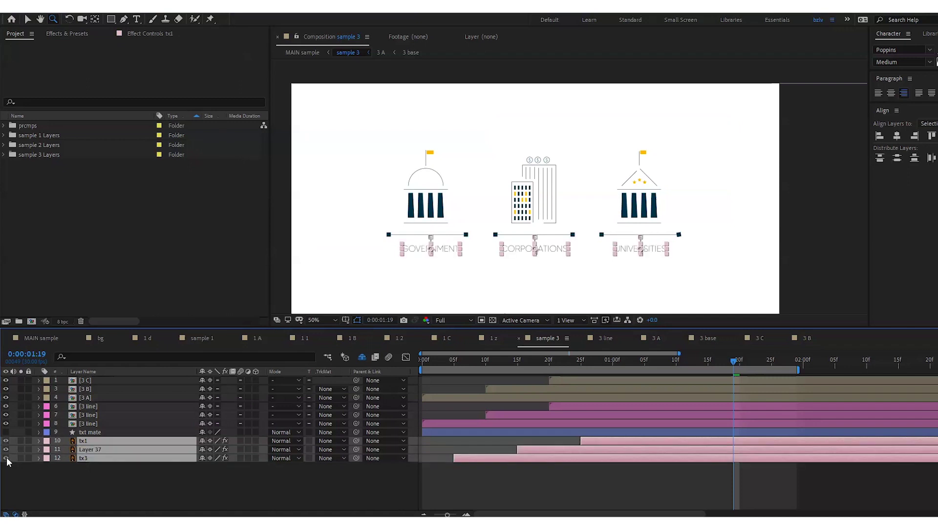
# Show the labels' Position keyframes, extend the work area to about 02:10, and preview sample 3
pyautogui.press('p')
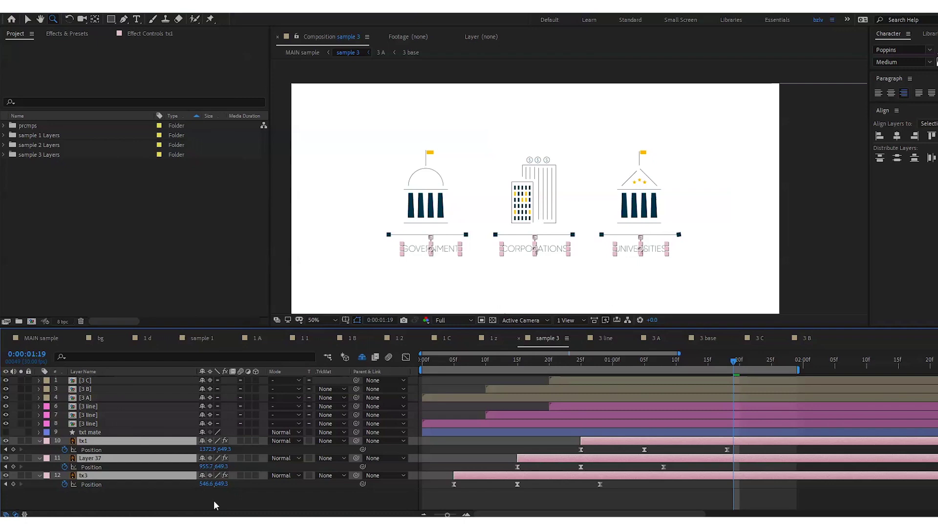
pyautogui.moveTo(437, 362); pyautogui.dragTo(394, 365)
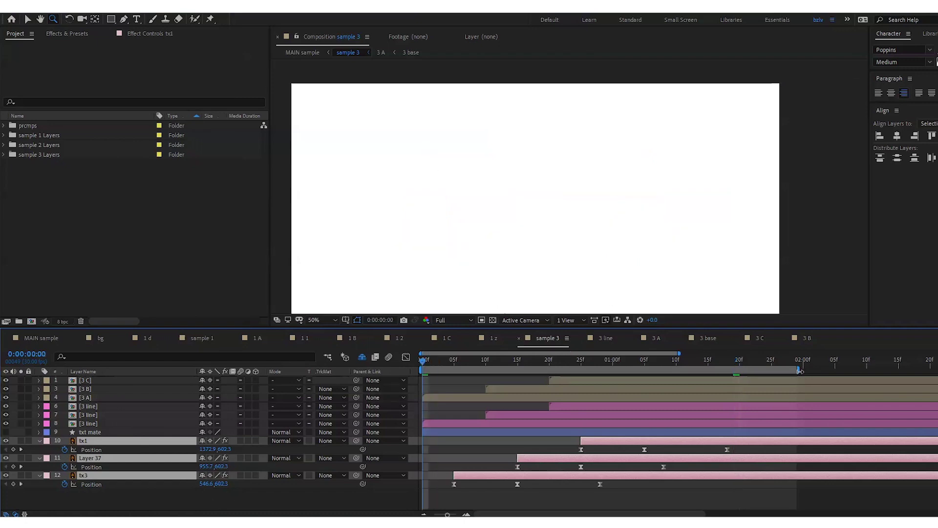
pyautogui.moveTo(800, 371); pyautogui.dragTo(863, 371)
pyautogui.click(404, 501)
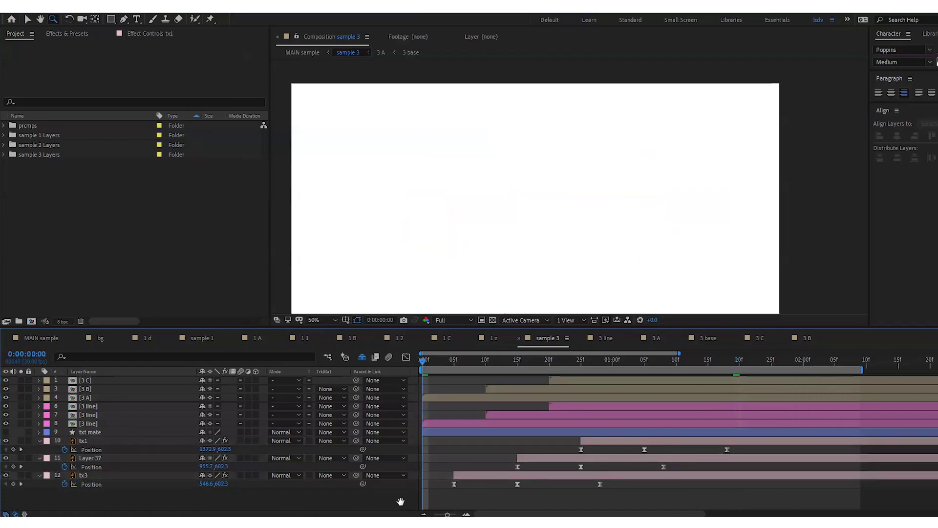
pyautogui.press('space')
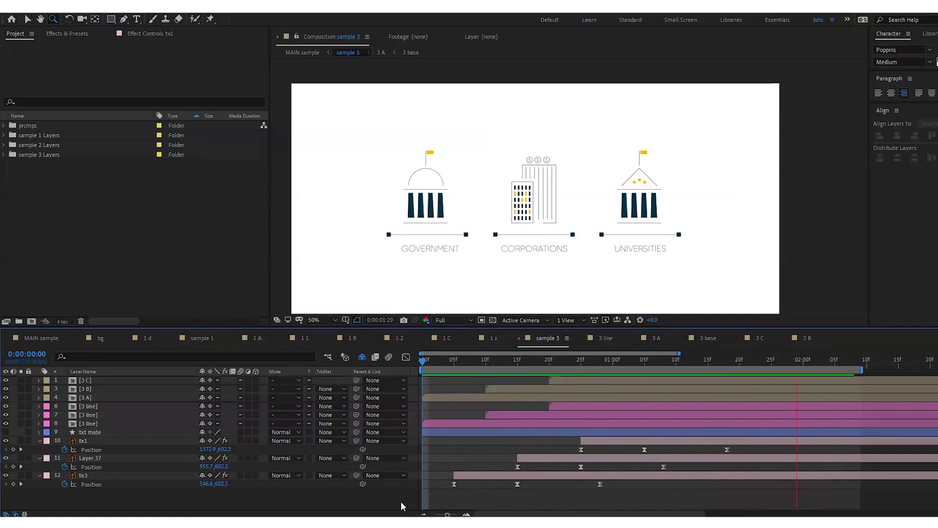
pyautogui.press('space')
pyautogui.press('space')
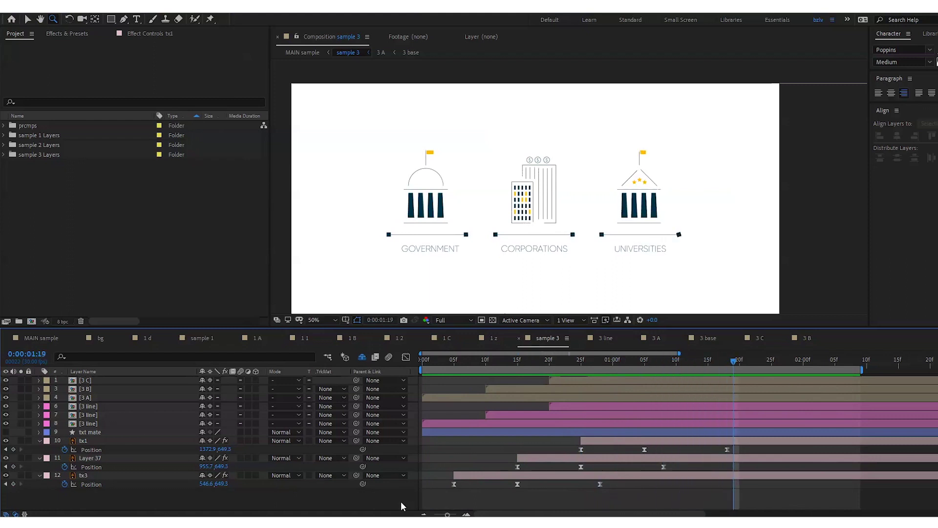
pyautogui.click(434, 362)
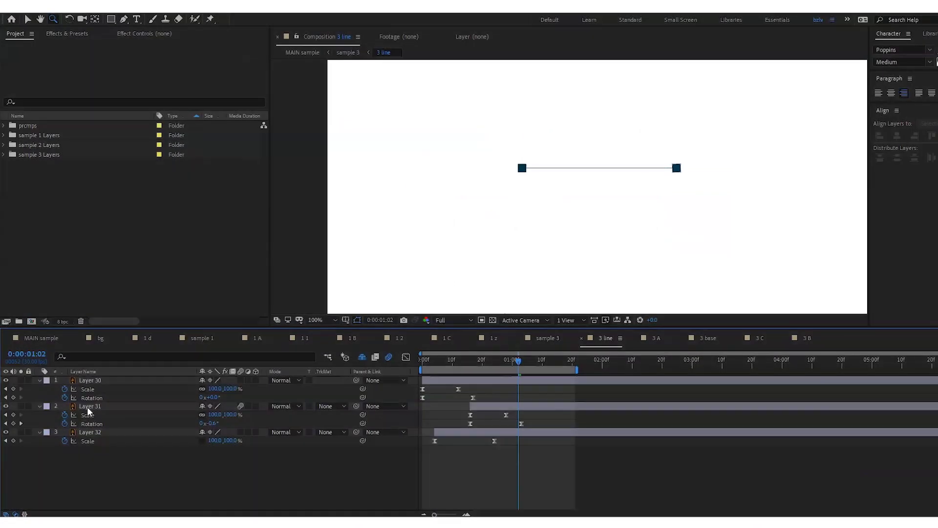
# Extend the 3 line work area and preview its line animation twice from the start
pyautogui.press('Home')
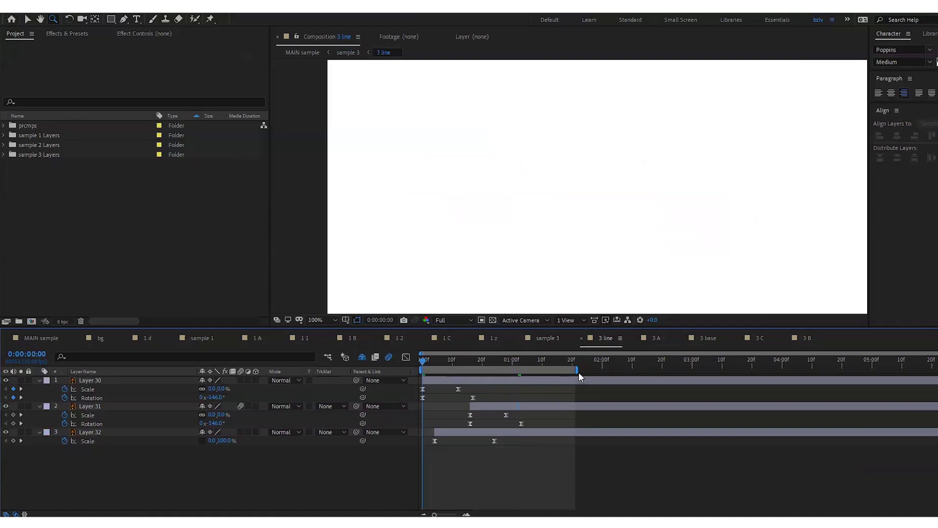
pyautogui.moveTo(578, 371); pyautogui.dragTo(651, 370)
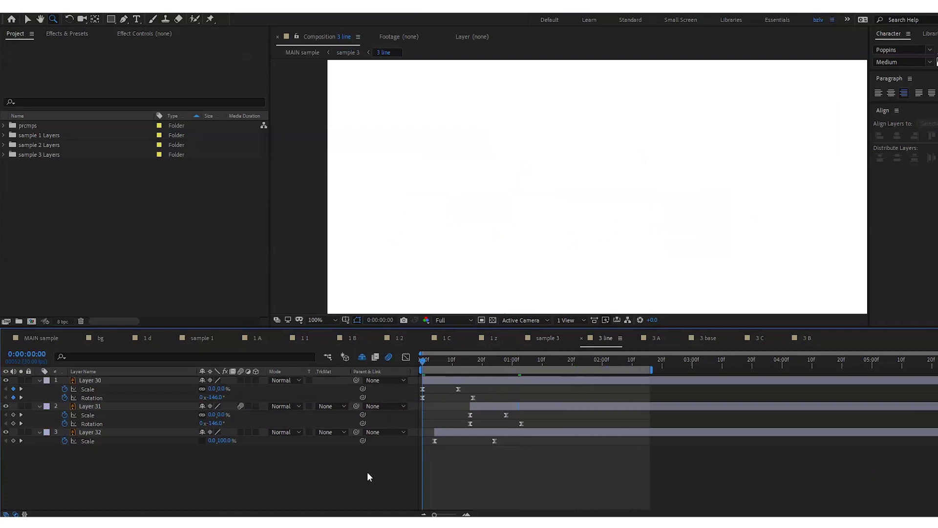
pyautogui.press('space')
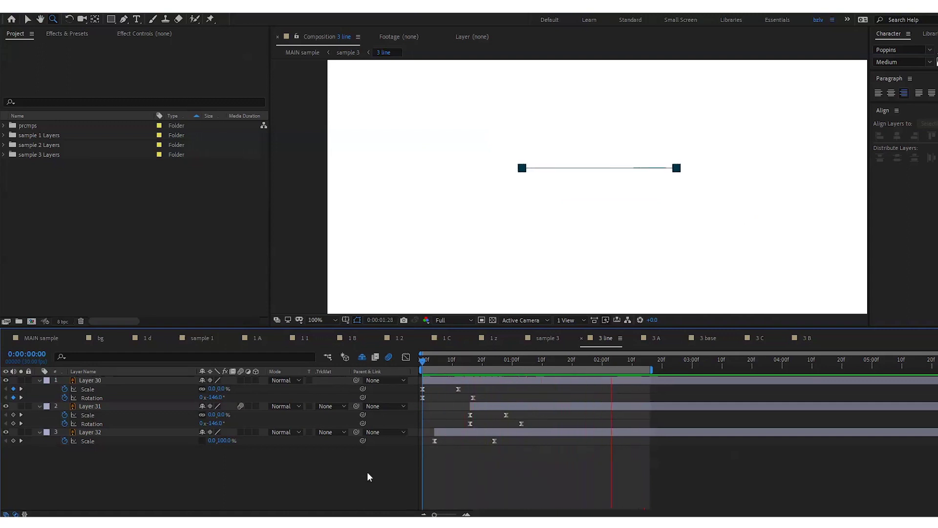
pyautogui.press('space')
pyautogui.moveTo(455, 361); pyautogui.dragTo(416, 371)
pyautogui.press('space')
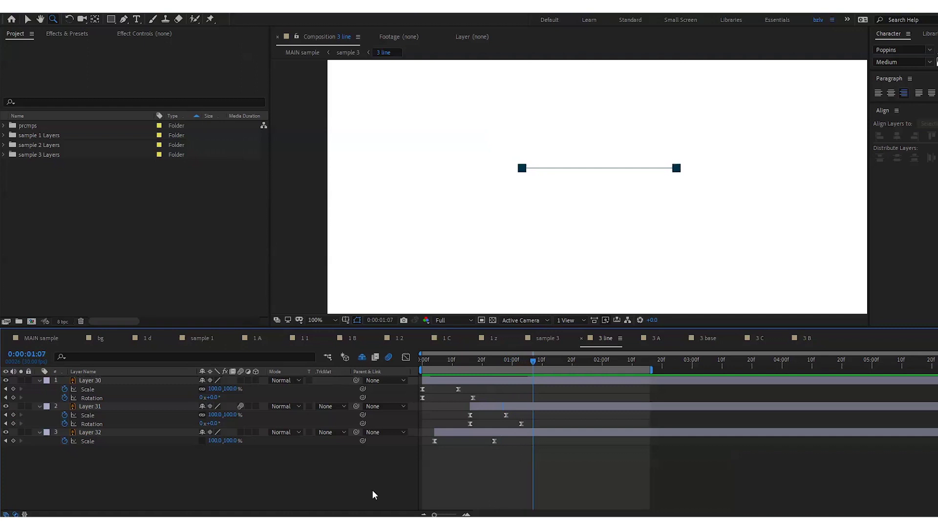
pyautogui.press('space')
pyautogui.press('space')
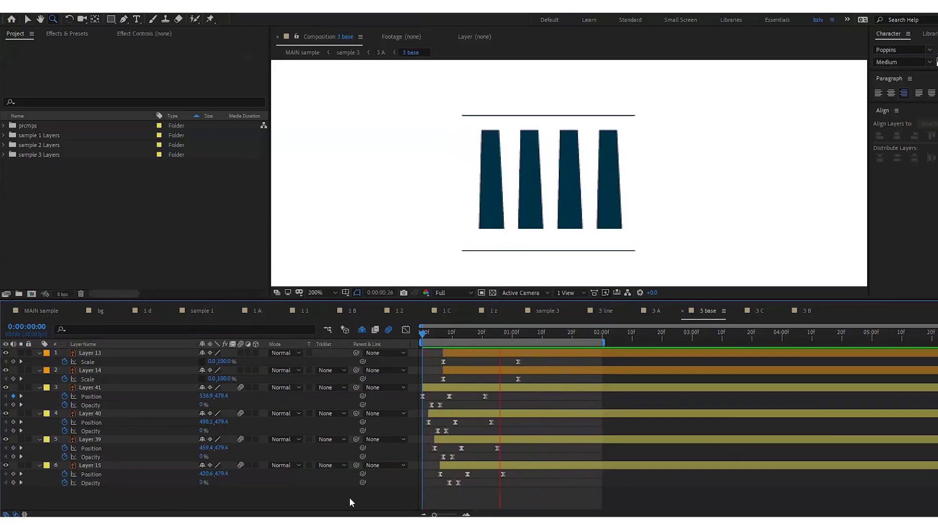
# Replay the four-column animation in 3 base from the first frame, then preview the 3 C building
pyautogui.press('space')
pyautogui.click(422, 333)
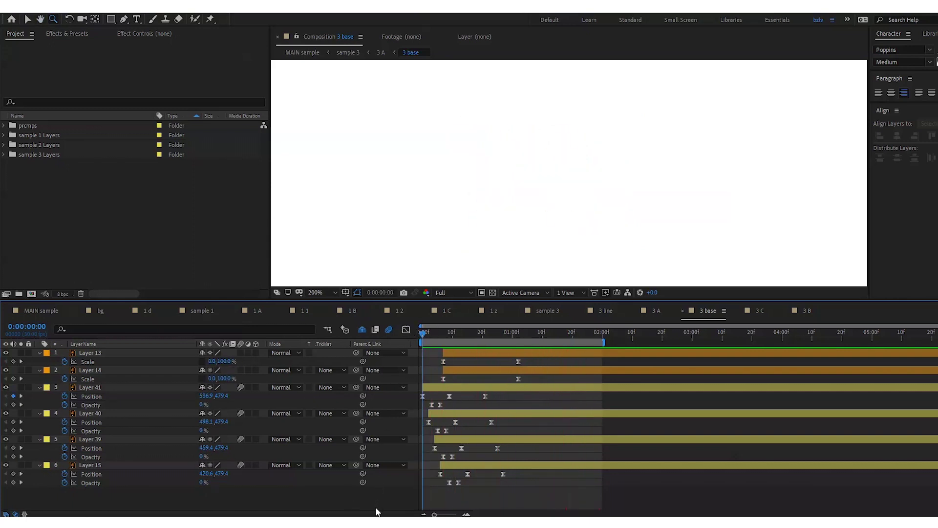
pyautogui.press('space')
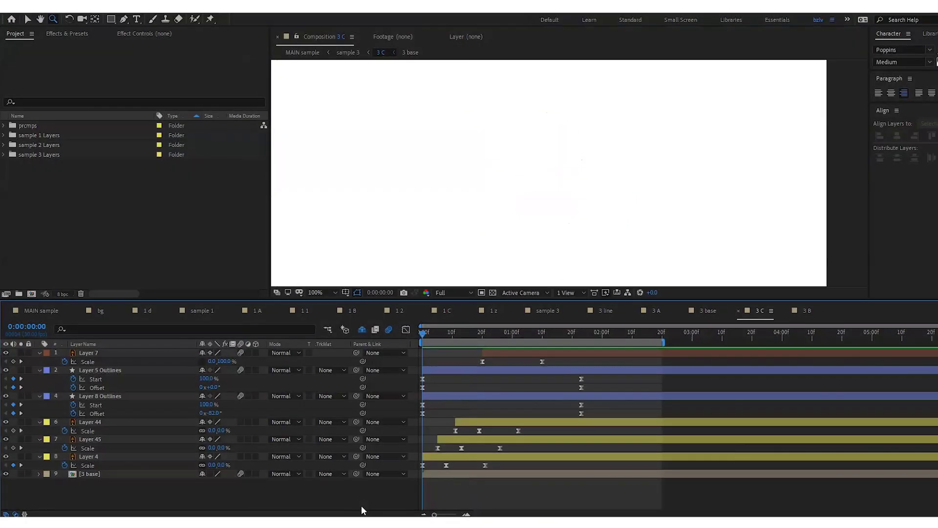
pyautogui.press('space')
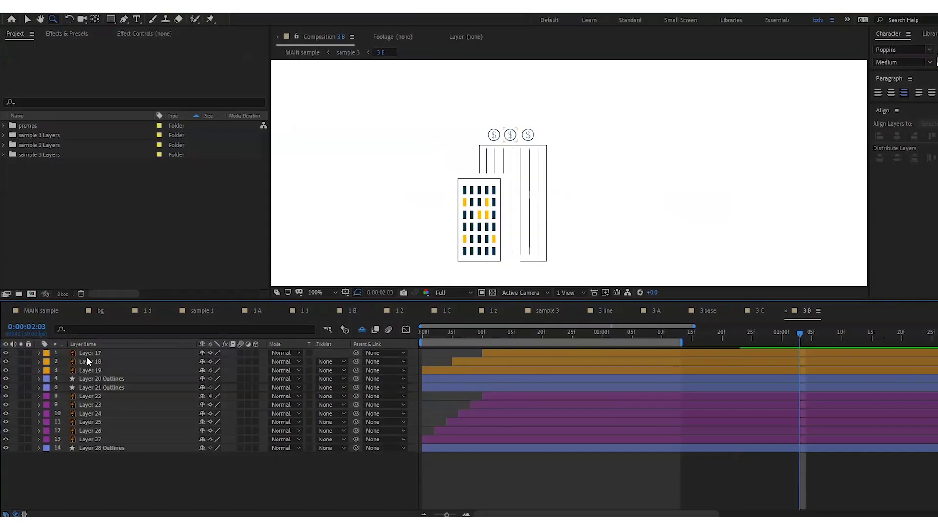
# Select coin Layers 17–19, then briefly hide the tower-line Layers 20–21 to identify them
pyautogui.click(86, 356)
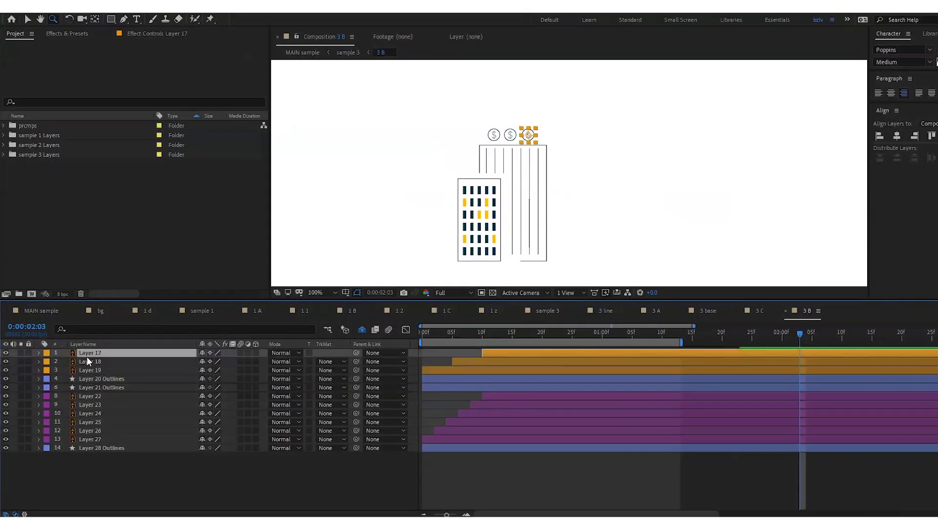
pyautogui.keyDown('shift'); pyautogui.click(96, 370); pyautogui.keyUp('shift')
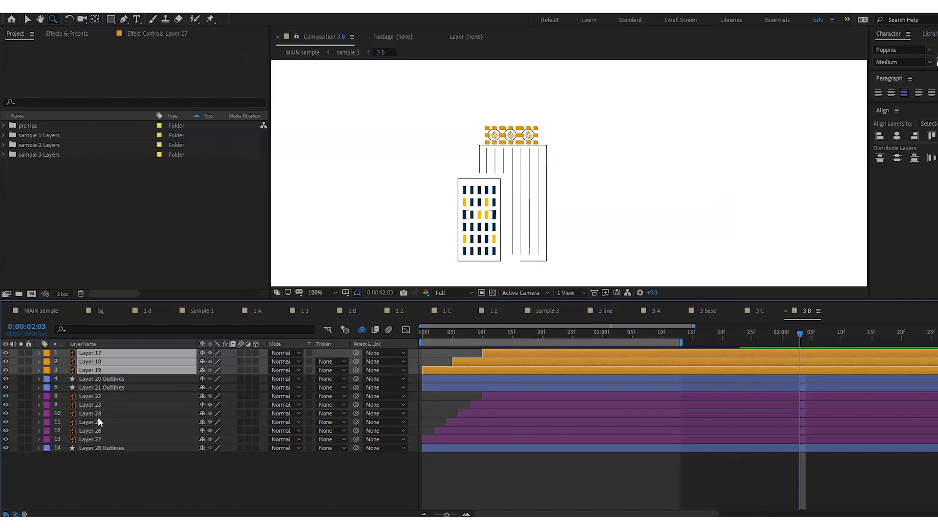
pyautogui.click(107, 379)
pyautogui.keyDown('shift'); pyautogui.click(109, 387); pyautogui.keyUp('shift')
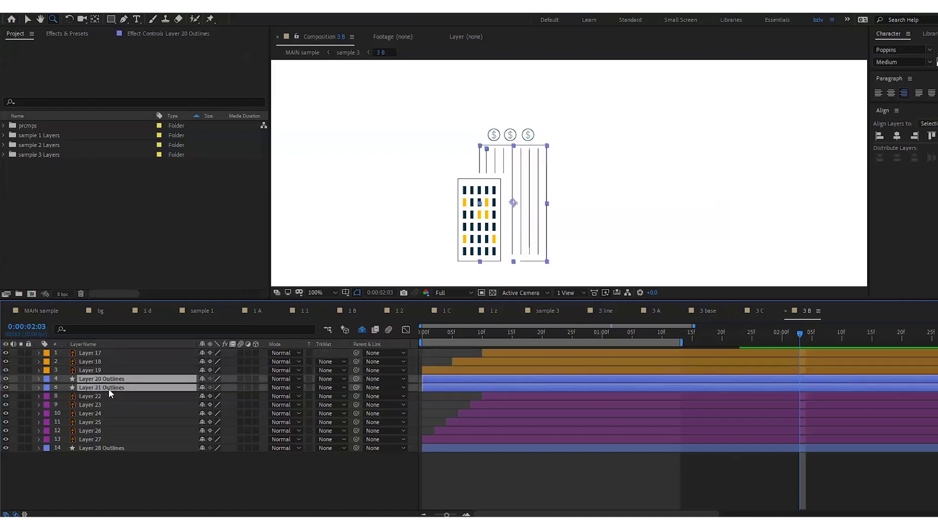
pyautogui.moveTo(6, 378); pyautogui.dragTo(6, 388)
pyautogui.hotkey('ctrl', 'z')
# Hide and reshow window Layers 22–27 to identify them, then check Layer 28 Outlines
pyautogui.click(84, 396)
pyautogui.keyDown('shift'); pyautogui.click(96, 440); pyautogui.keyUp('shift')
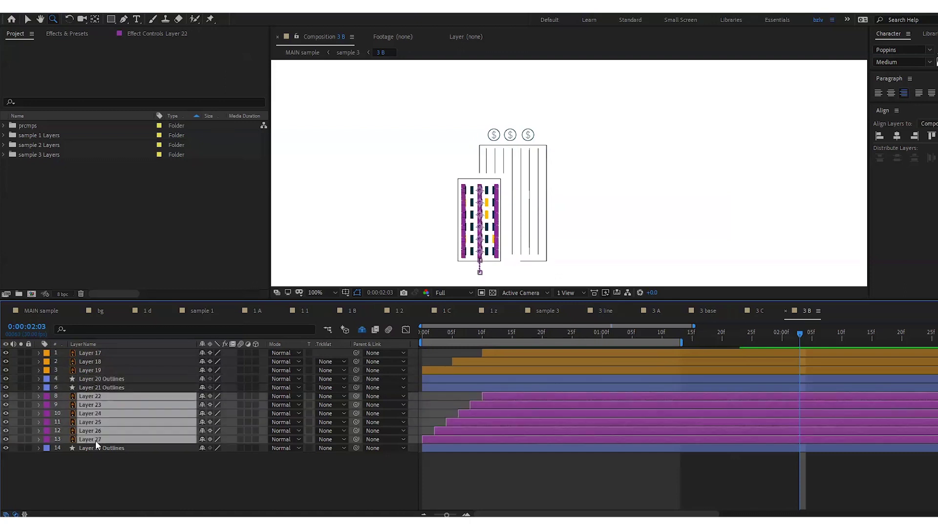
pyautogui.click(6, 439)
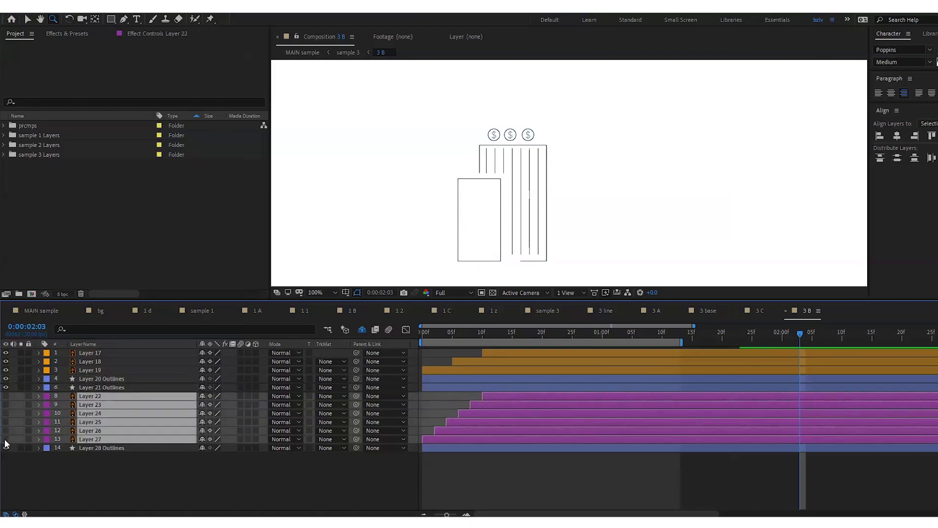
pyautogui.click(6, 439)
pyautogui.click(93, 448)
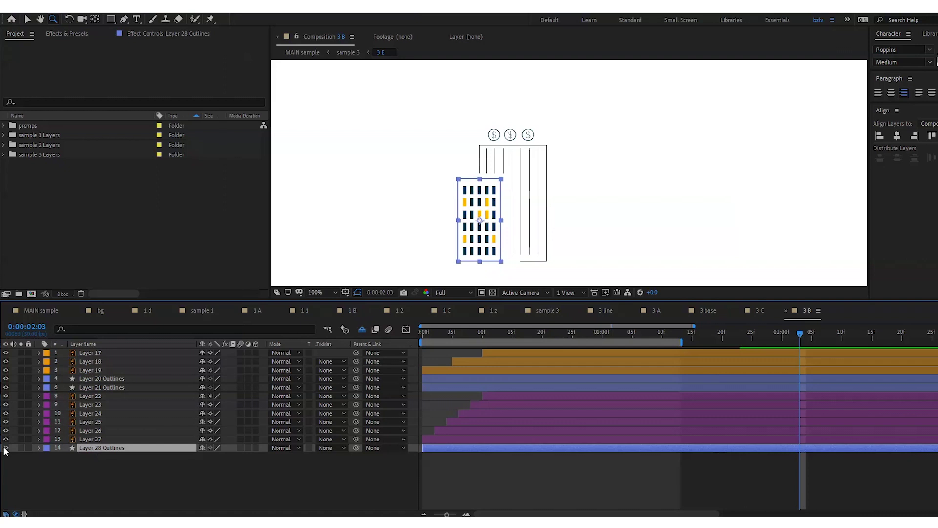
pyautogui.click(63, 476)
# Preview the 3 B animation and reveal the coin layers' Scale keyframes
pyautogui.press('space')
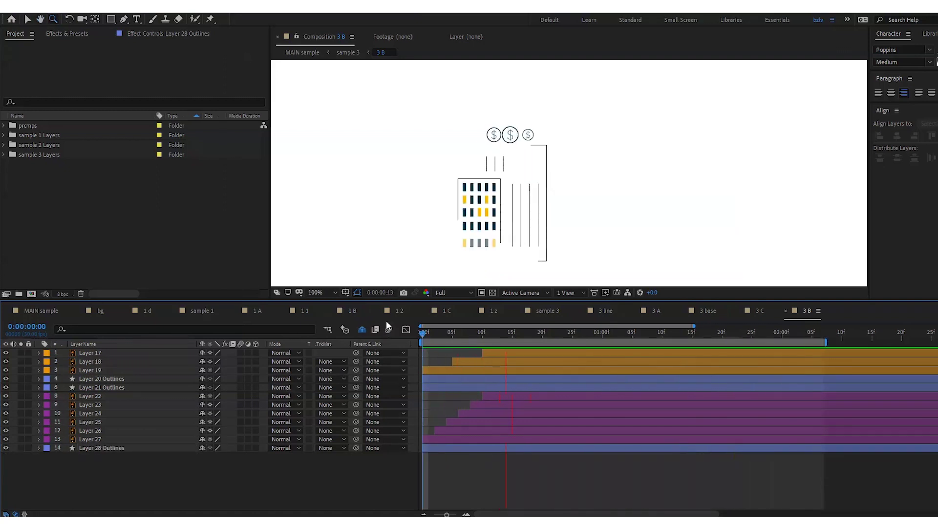
pyautogui.hotkey('ctrl', 'a')
pyautogui.press('u')
pyautogui.press('space')
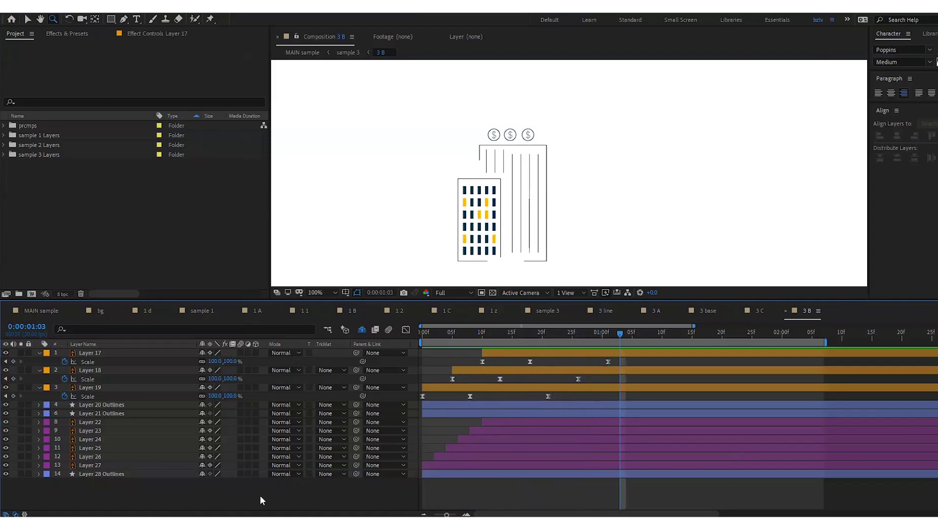
# Replay the 3 B coin animation from the first frame
pyautogui.click(415, 335)
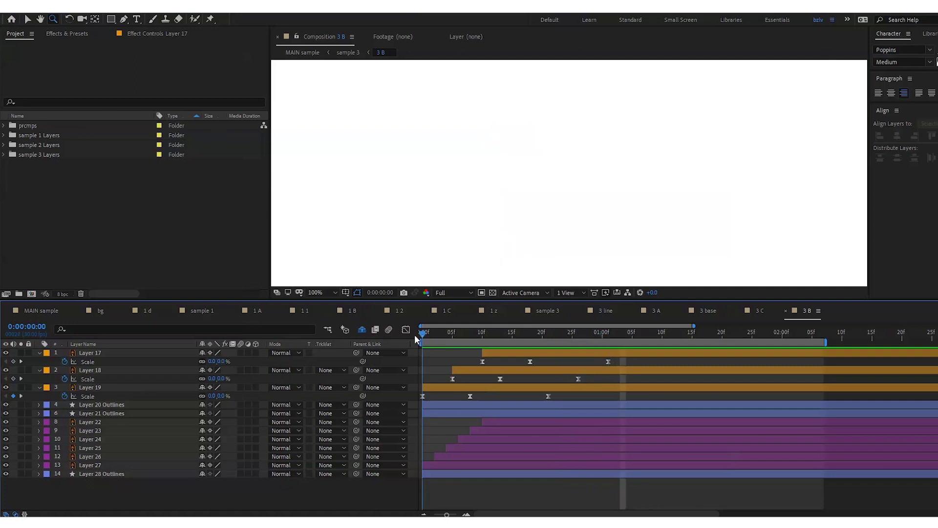
pyautogui.press('space')
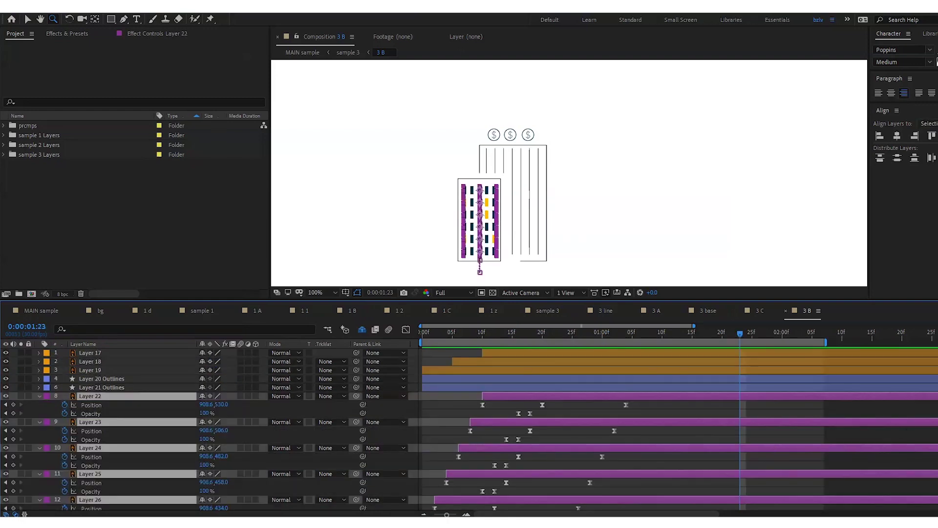
# Scrub back to the start and preview the 3 B sliding-window animation
pyautogui.scroll(-2, 313, 429)
pyautogui.scroll(2, 312, 430)
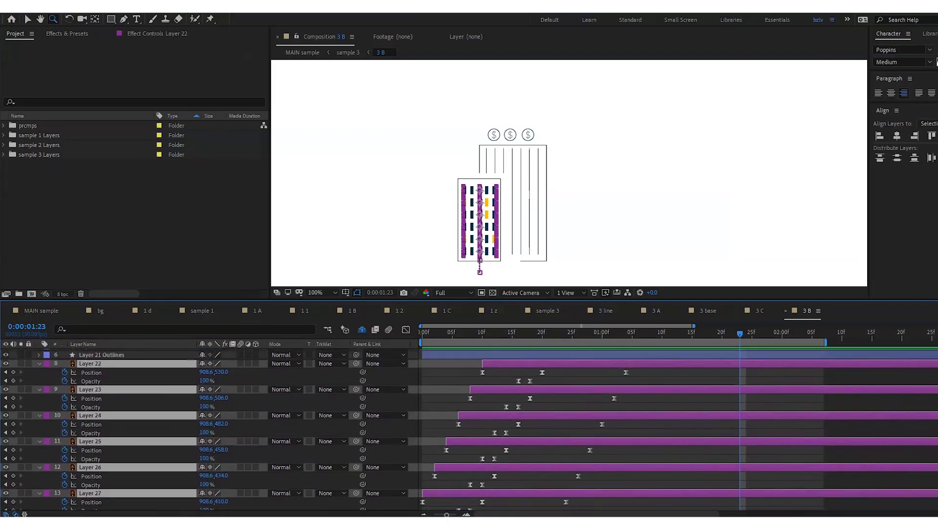
pyautogui.moveTo(478, 344); pyautogui.dragTo(410, 347)
pyautogui.click(668, 412)
pyautogui.press('space')
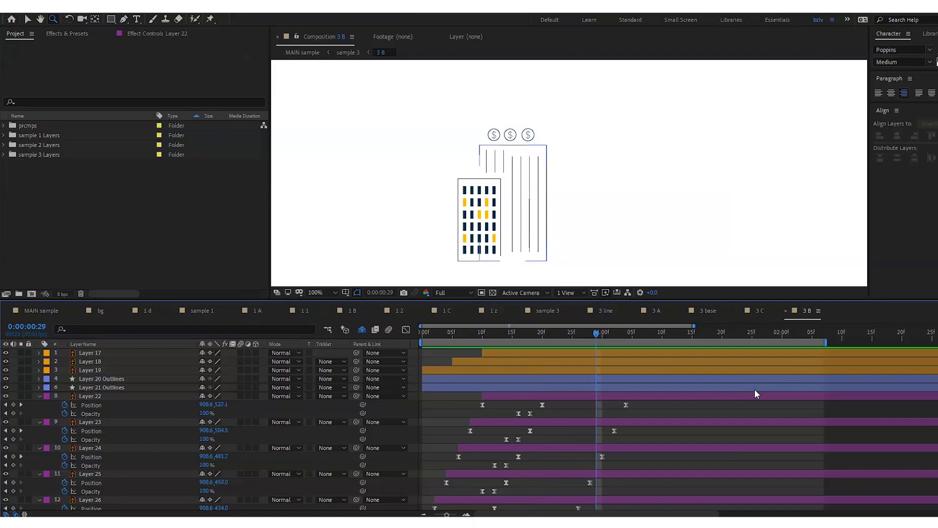
# Select the Layer 27 window column, replay the animation, and return to sample 3
pyautogui.scroll(-1, 754, 394)
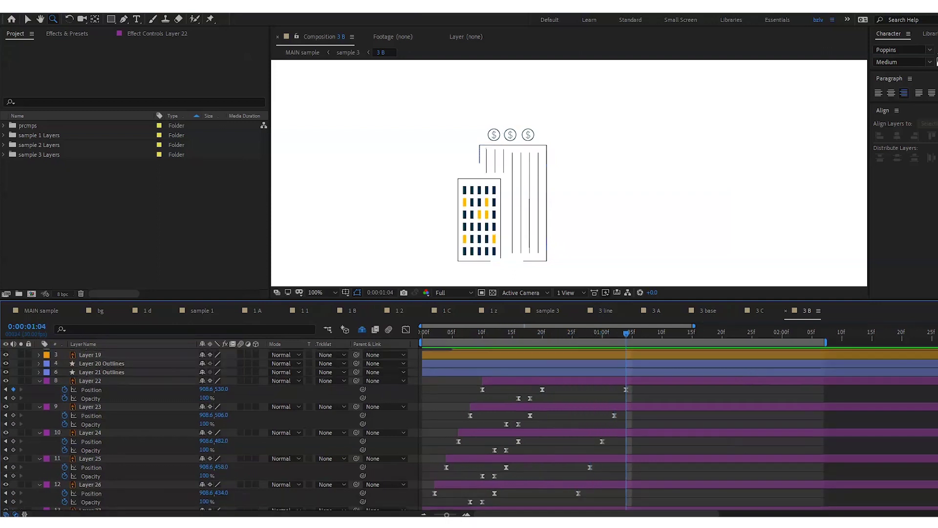
pyautogui.scroll(-2, 754, 389)
pyautogui.click(649, 479)
pyautogui.press('.')
pyautogui.press('.')
pyautogui.press('space')
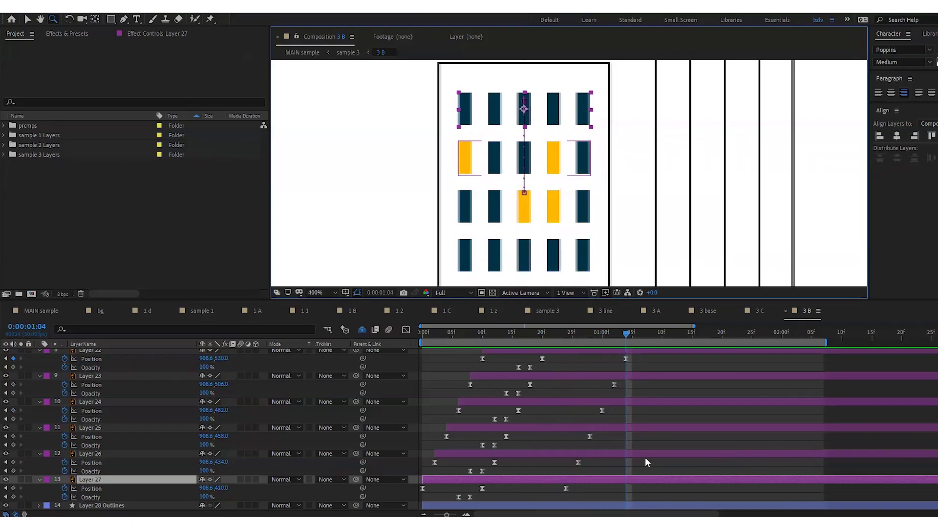
pyautogui.hotkey('ctrl', 'a')
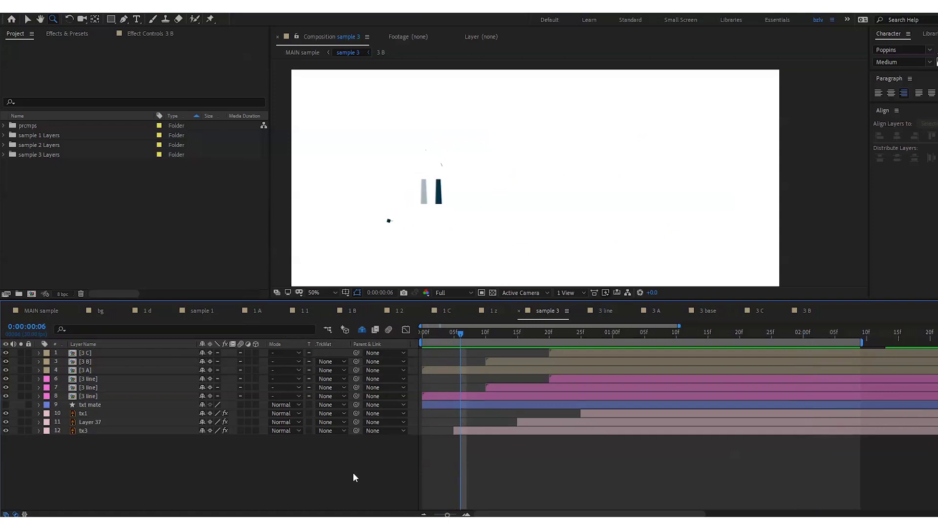